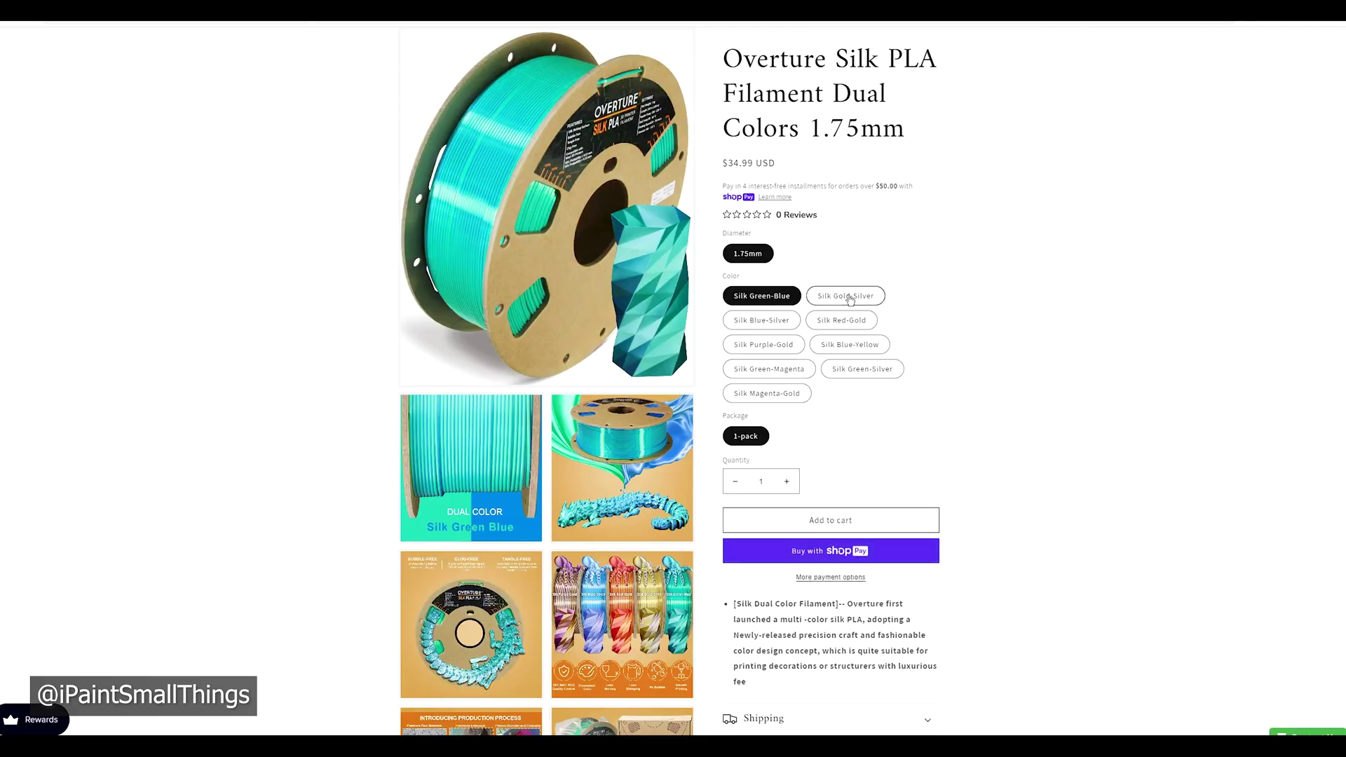
- Preview the Silk Gold-Silver, Silk Blue-Silver and Silk Red-Gold colours of the Overture dual-color filament
click(848, 298)
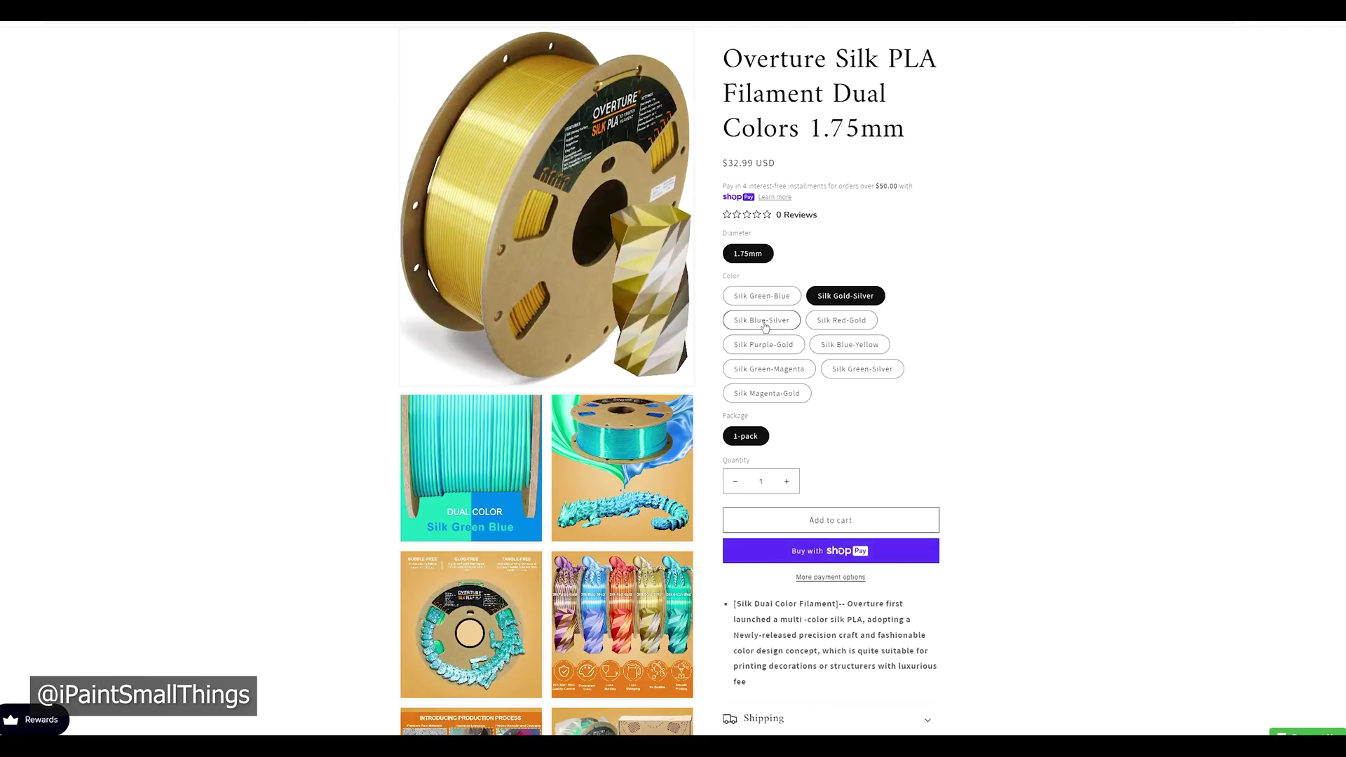
click(765, 324)
click(853, 324)
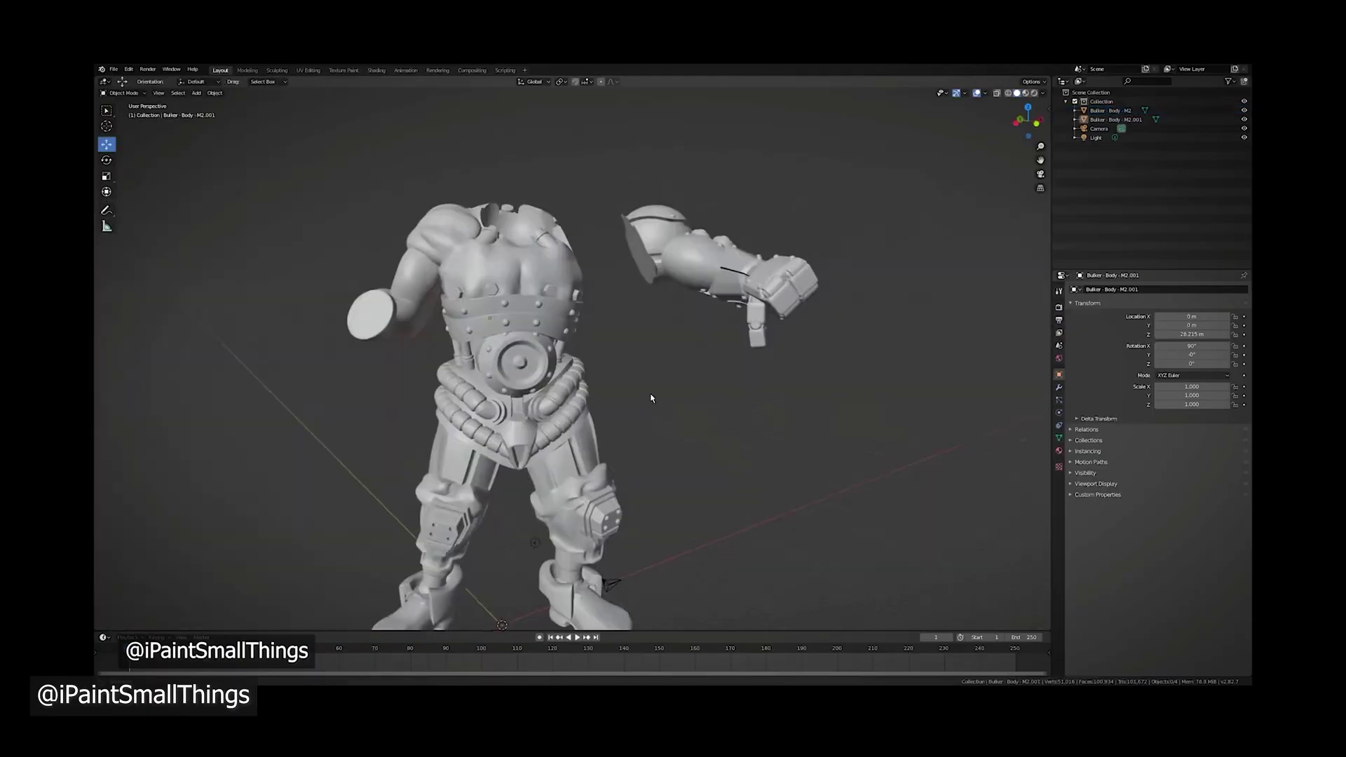
middle_drag(649, 394, 628, 399)
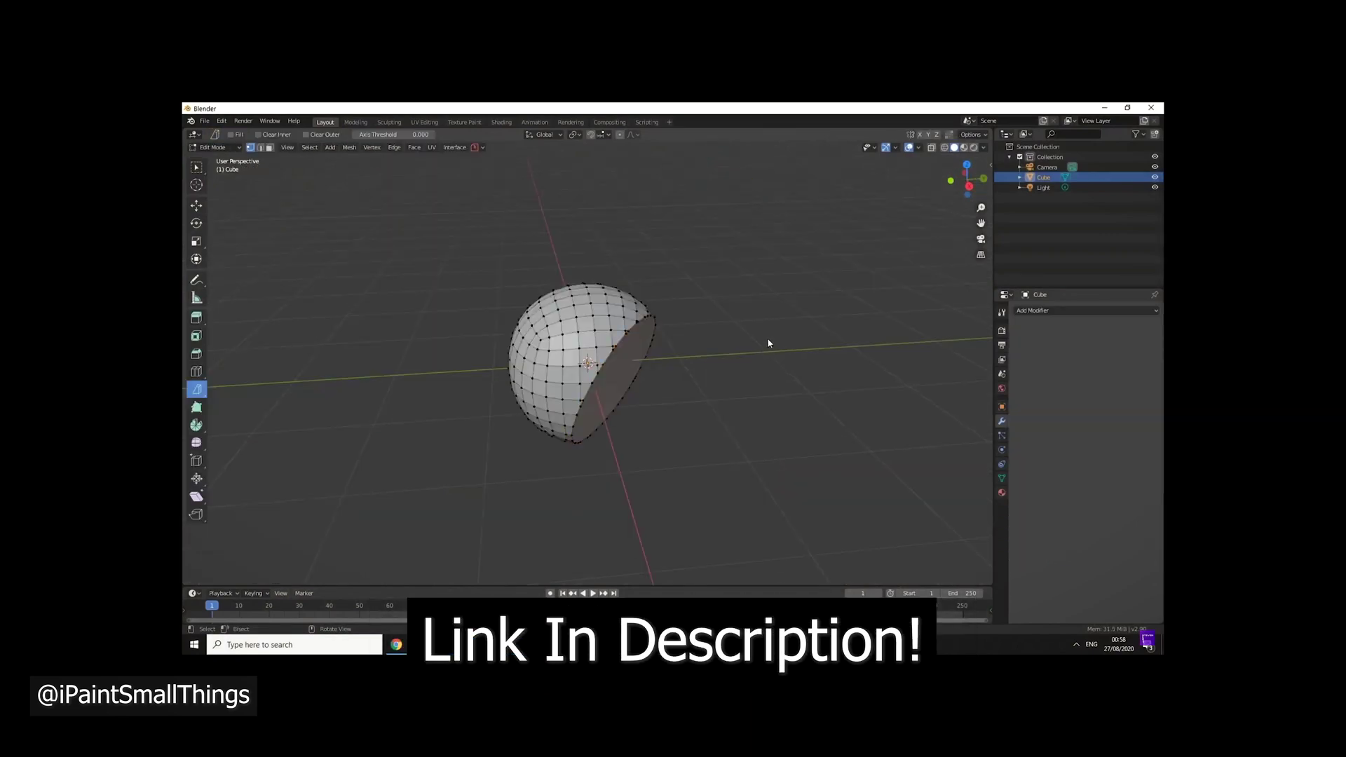
- In Blender, select the whole half-sphere mesh and bisect it with a steep cut line
key(a)
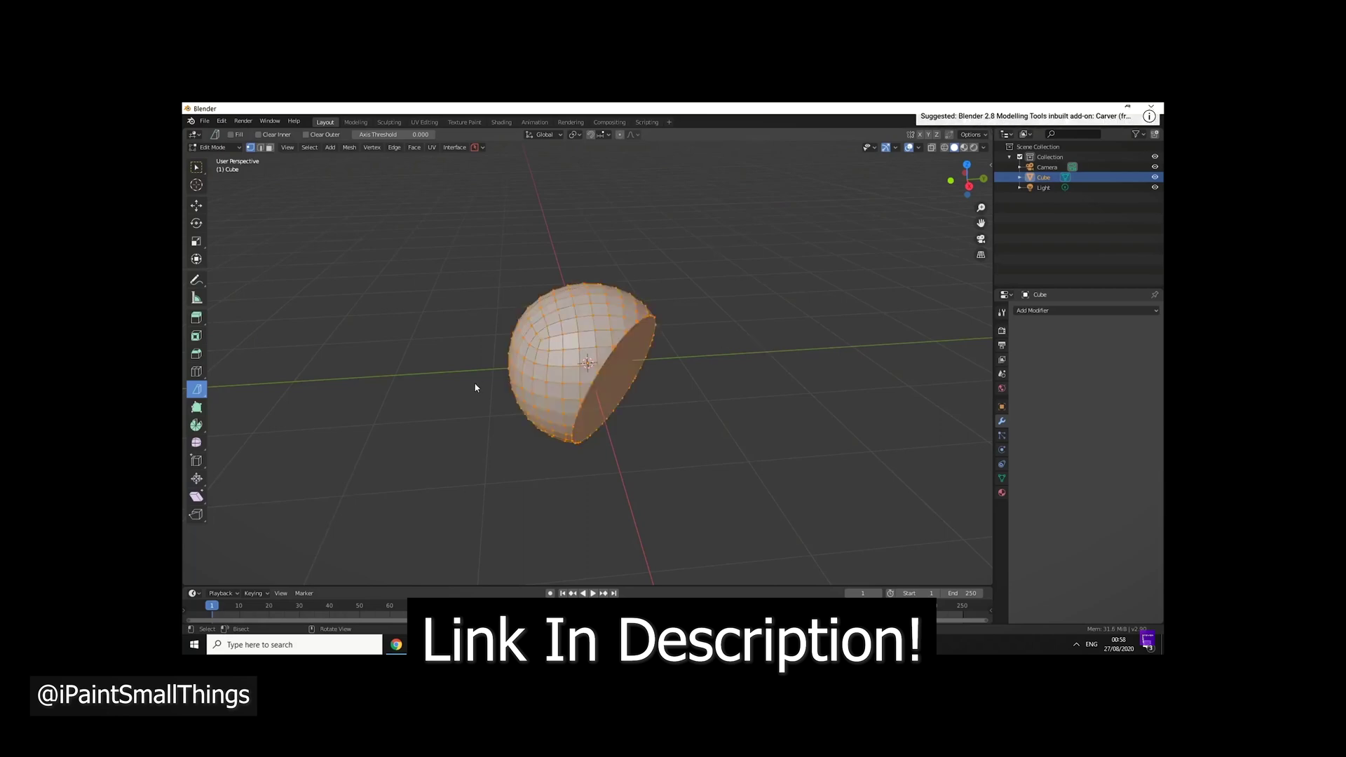
middle_drag(475, 388, 679, 273)
drag(709, 240, 751, 514)
middle_drag(751, 514, 661, 474)
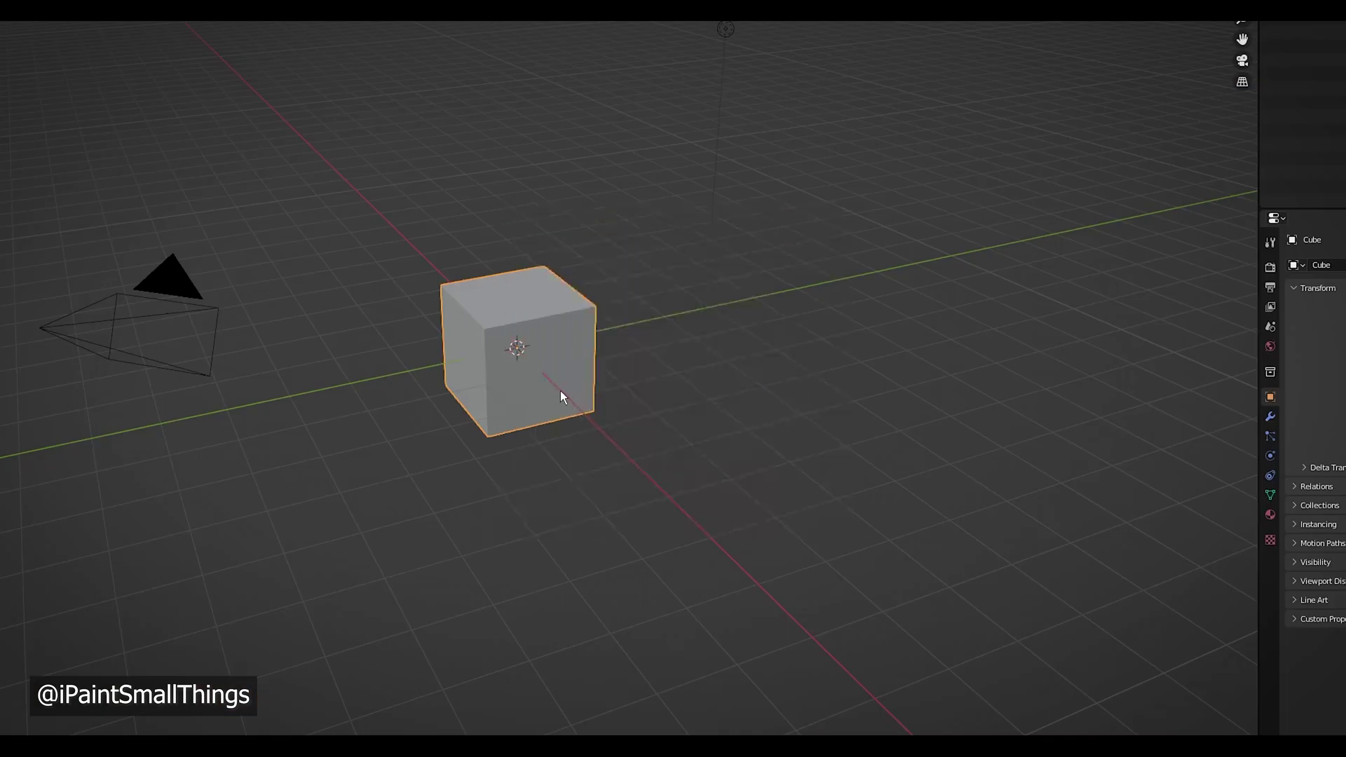
- Put the default cube in Edit Mode and bisect it with a diagonal cut across its upper corner
key(Delete)
key(ctrl+z)
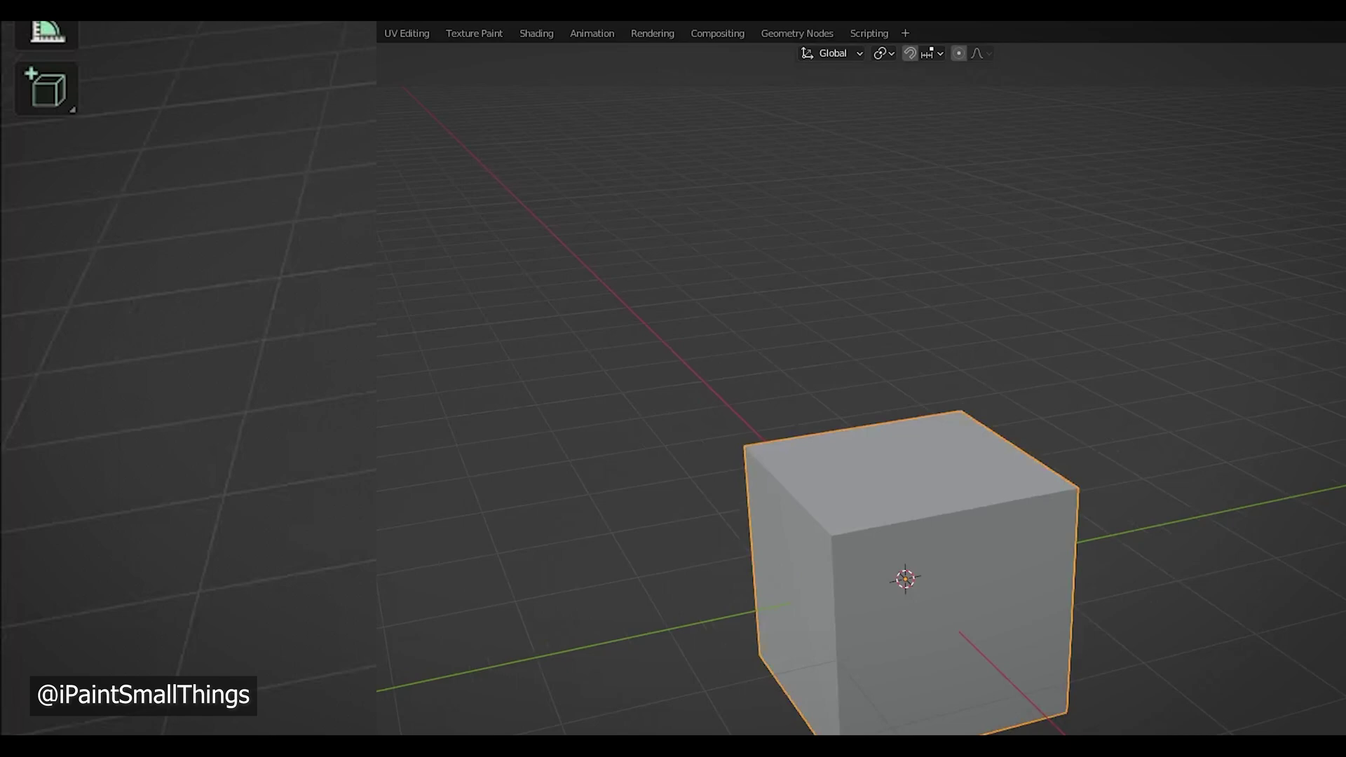
key(Tab)
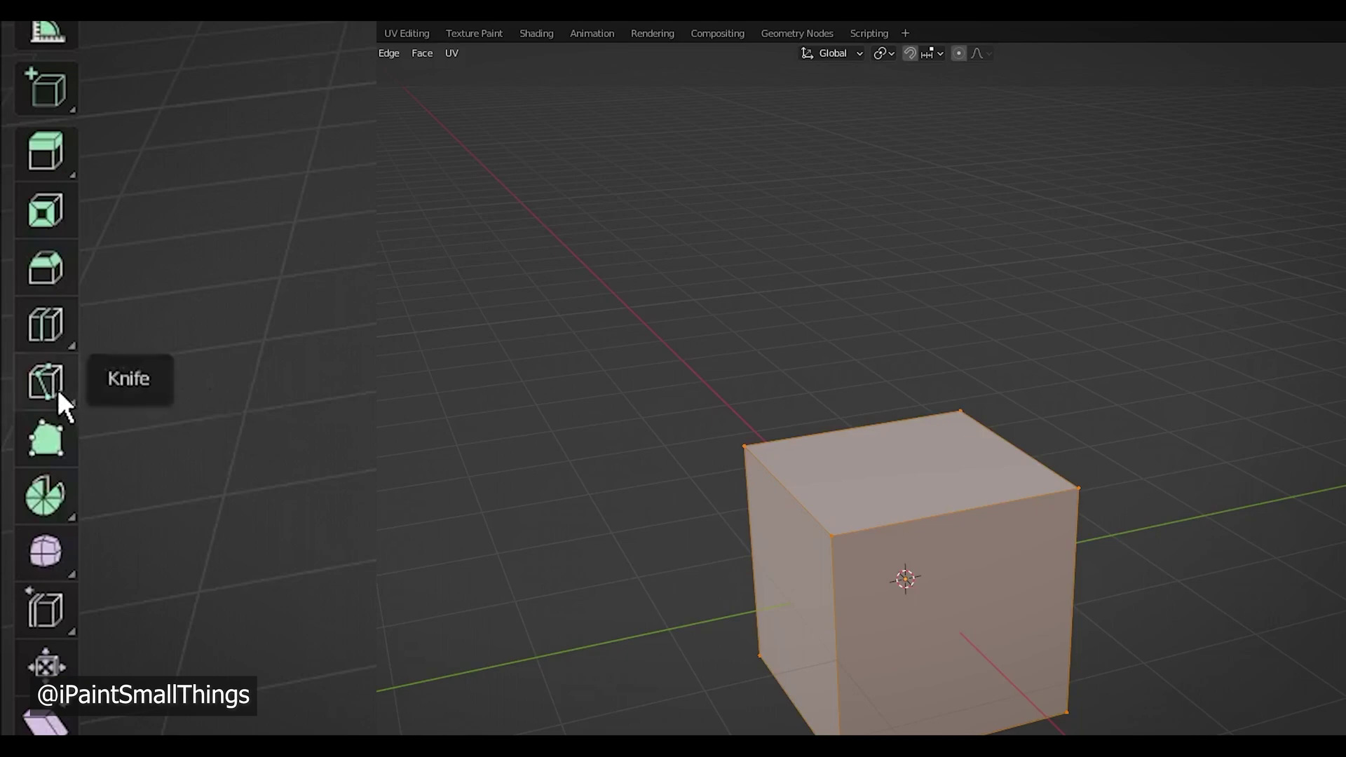
drag(56, 389, 258, 467)
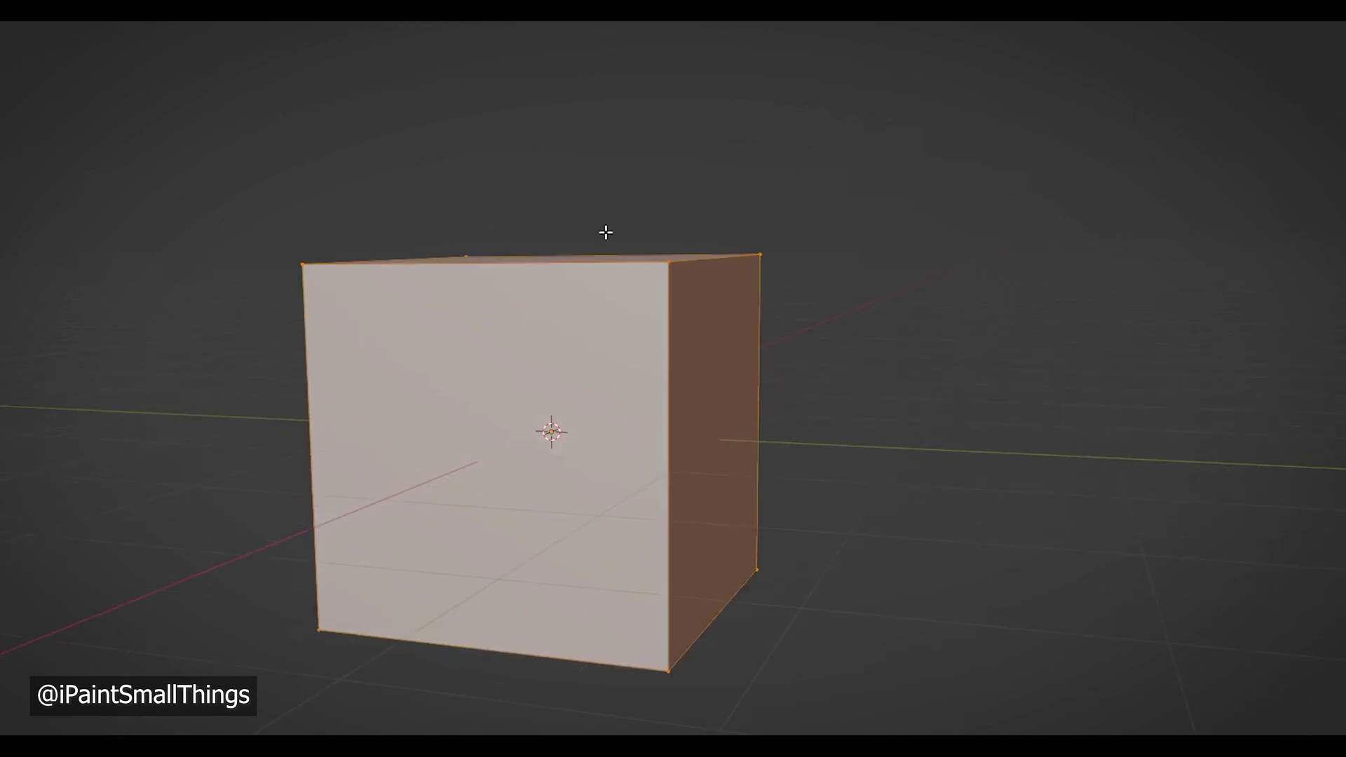
drag(568, 137, 808, 533)
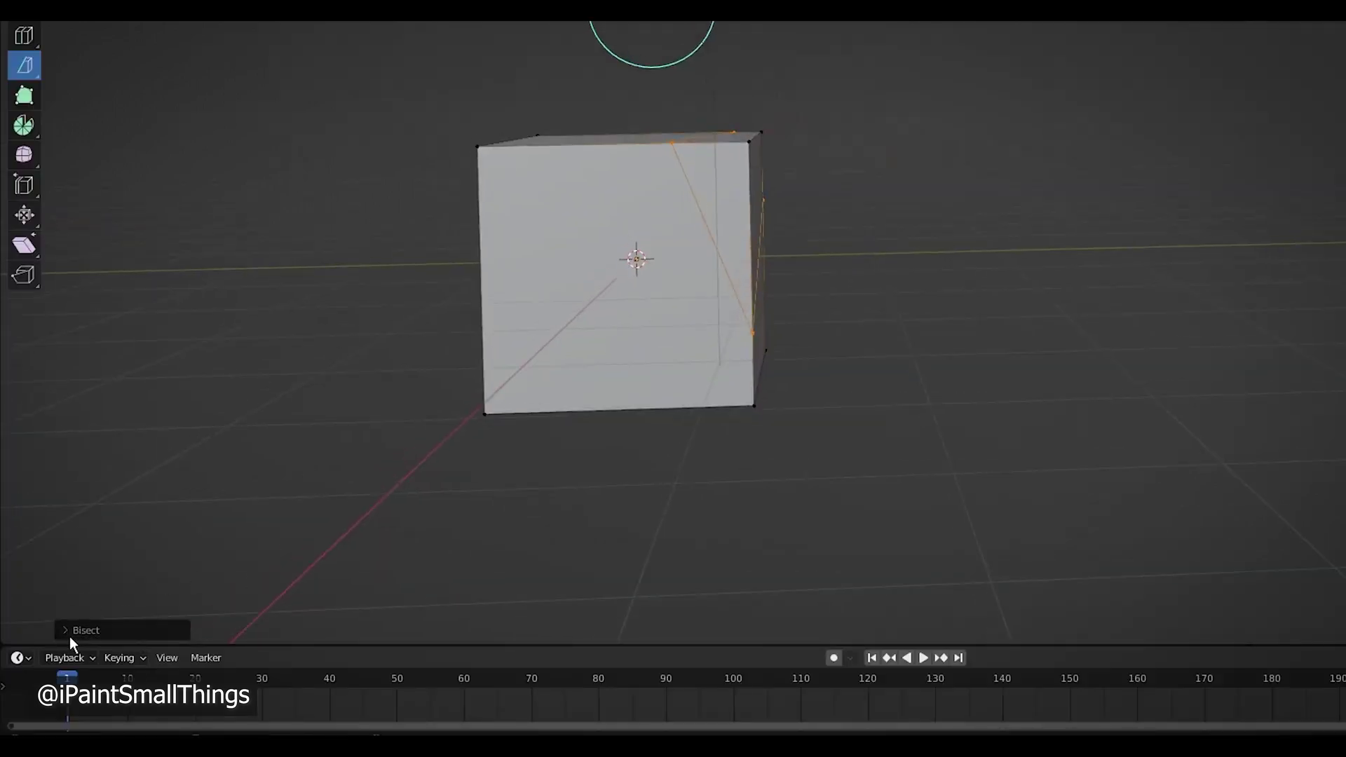
- Enable Fill and Clear Outer for the bisect cut so the cube's corner is removed and closed
click(65, 631)
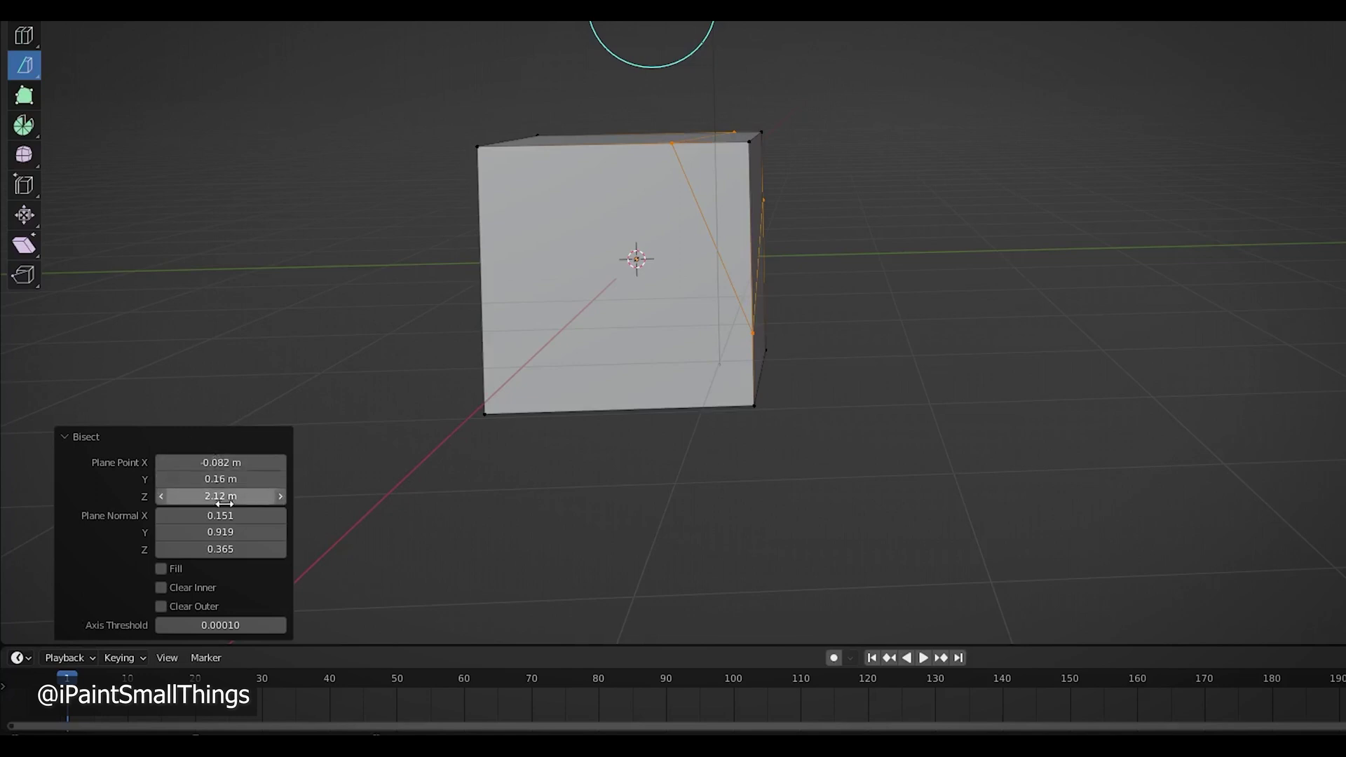
click(160, 569)
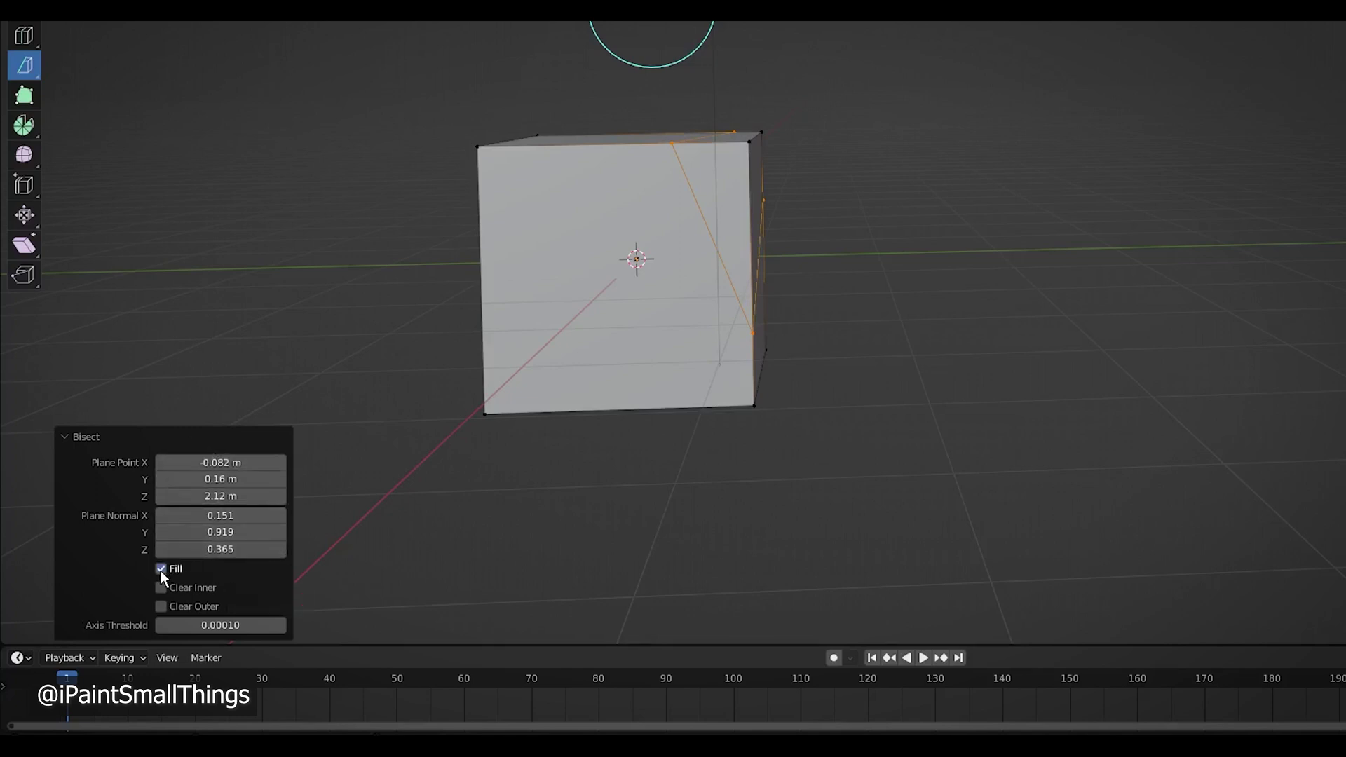
click(161, 588)
click(161, 588)
click(161, 606)
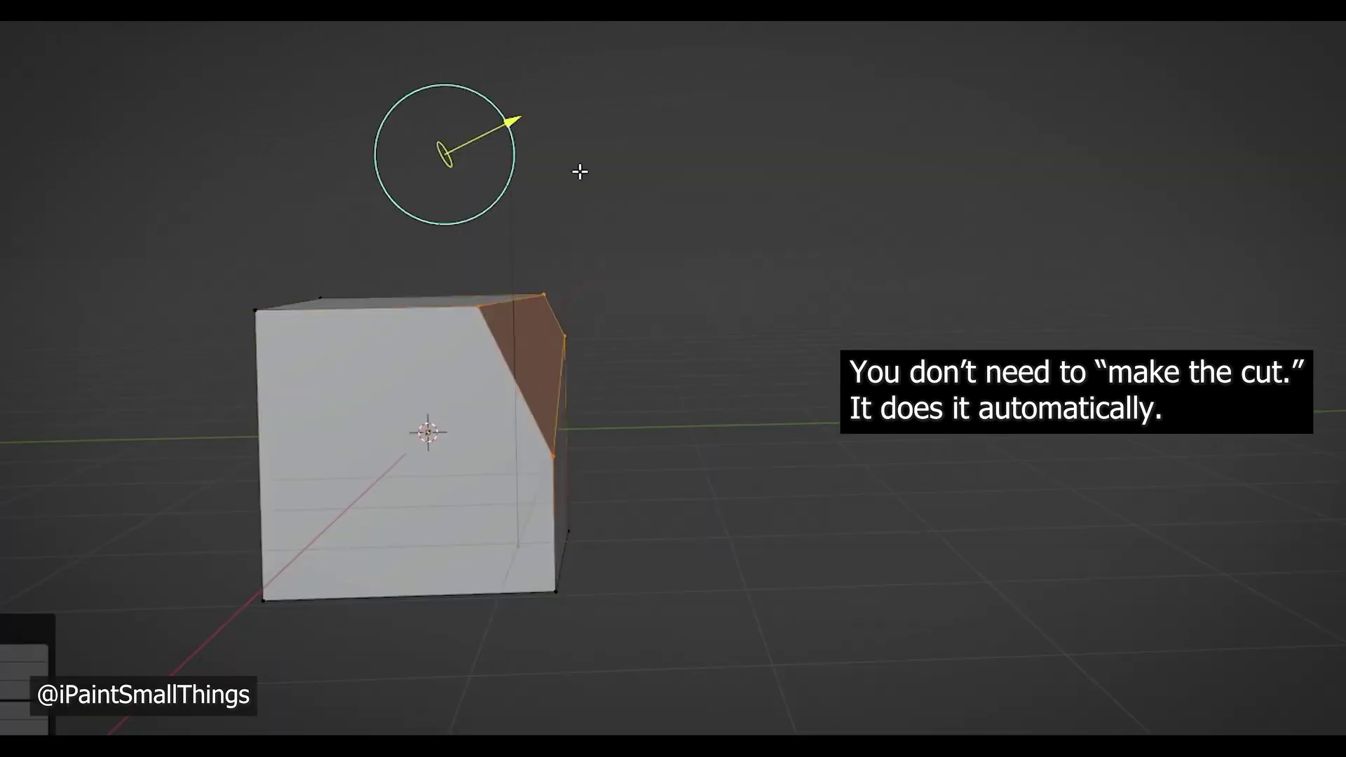
click(680, 312)
middle_drag(679, 311, 832, 276)
middle_drag(771, 325, 777, 328)
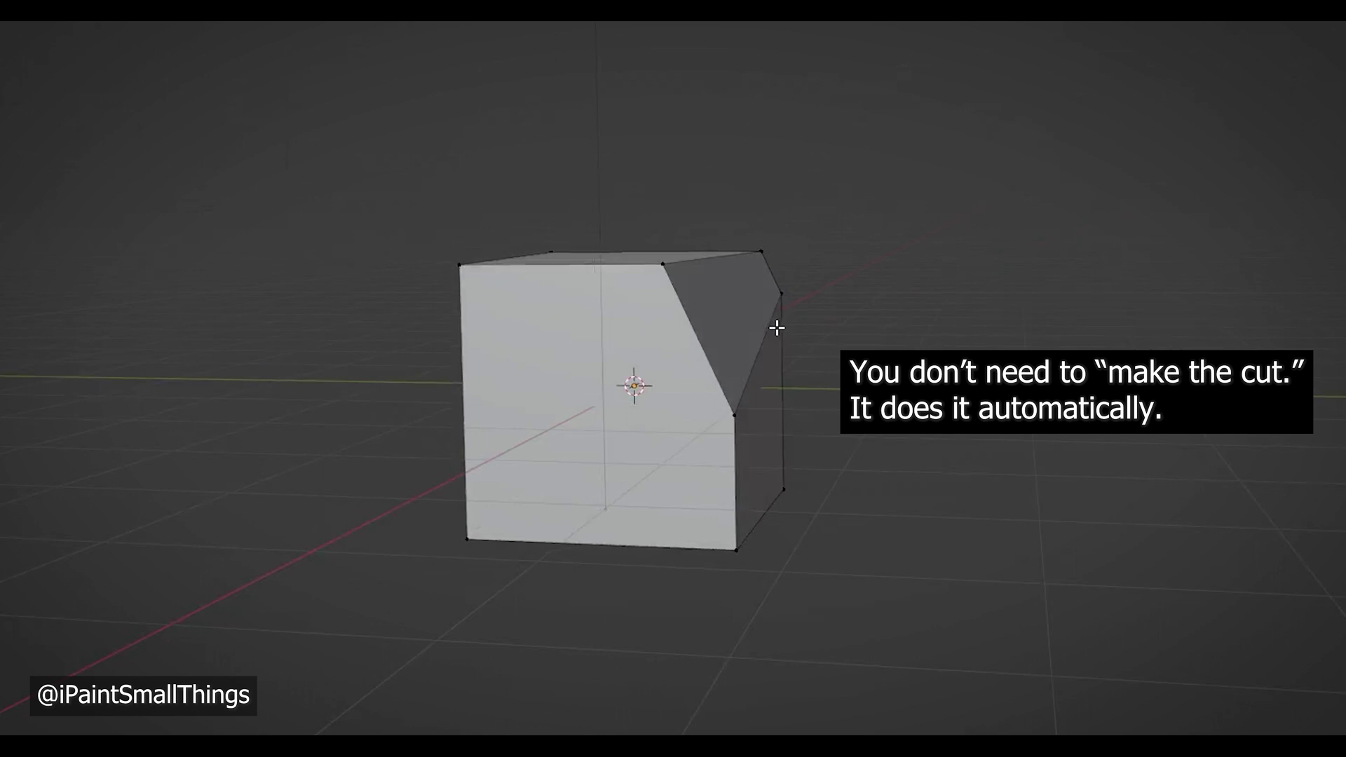
- Select the whole mesh and bisect another upper corner of the block with a diagonal cut
key(a)
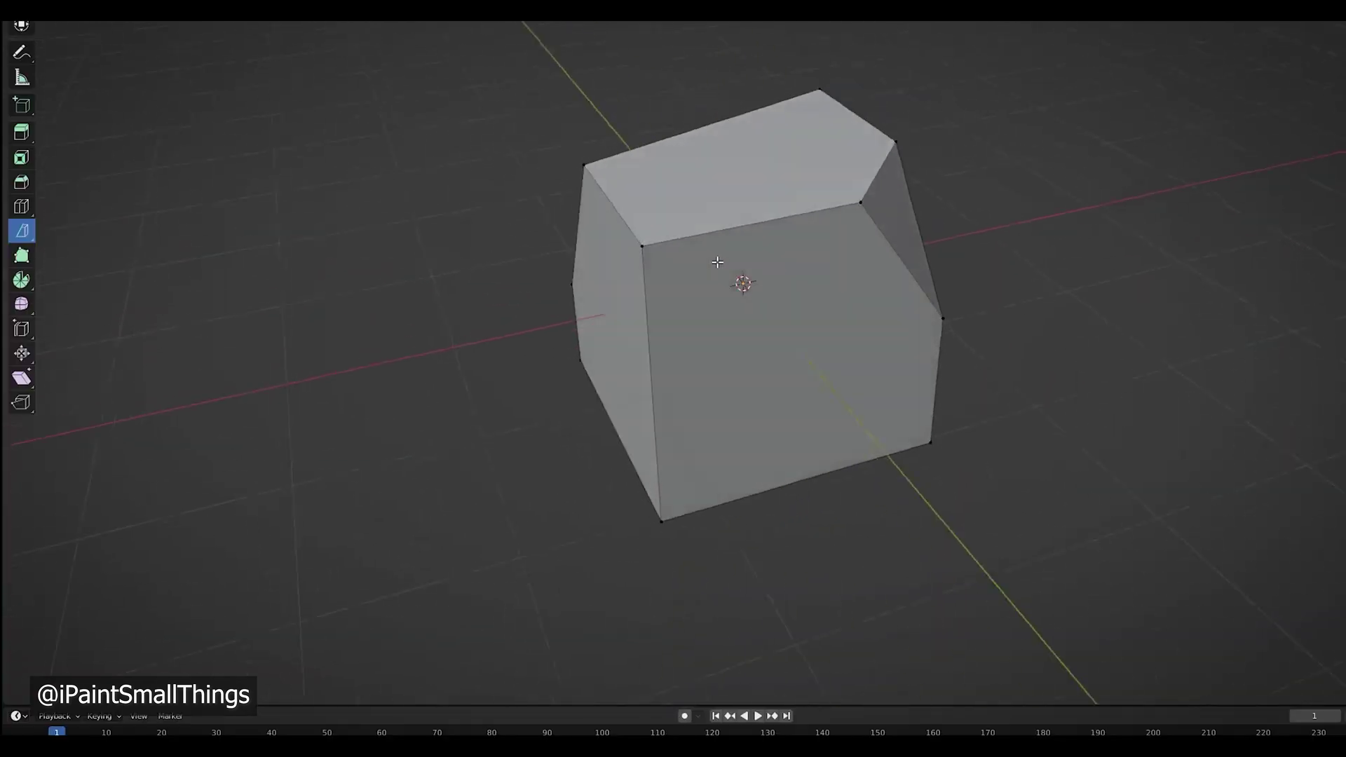
middle_drag(421, 210, 479, 220)
key(a)
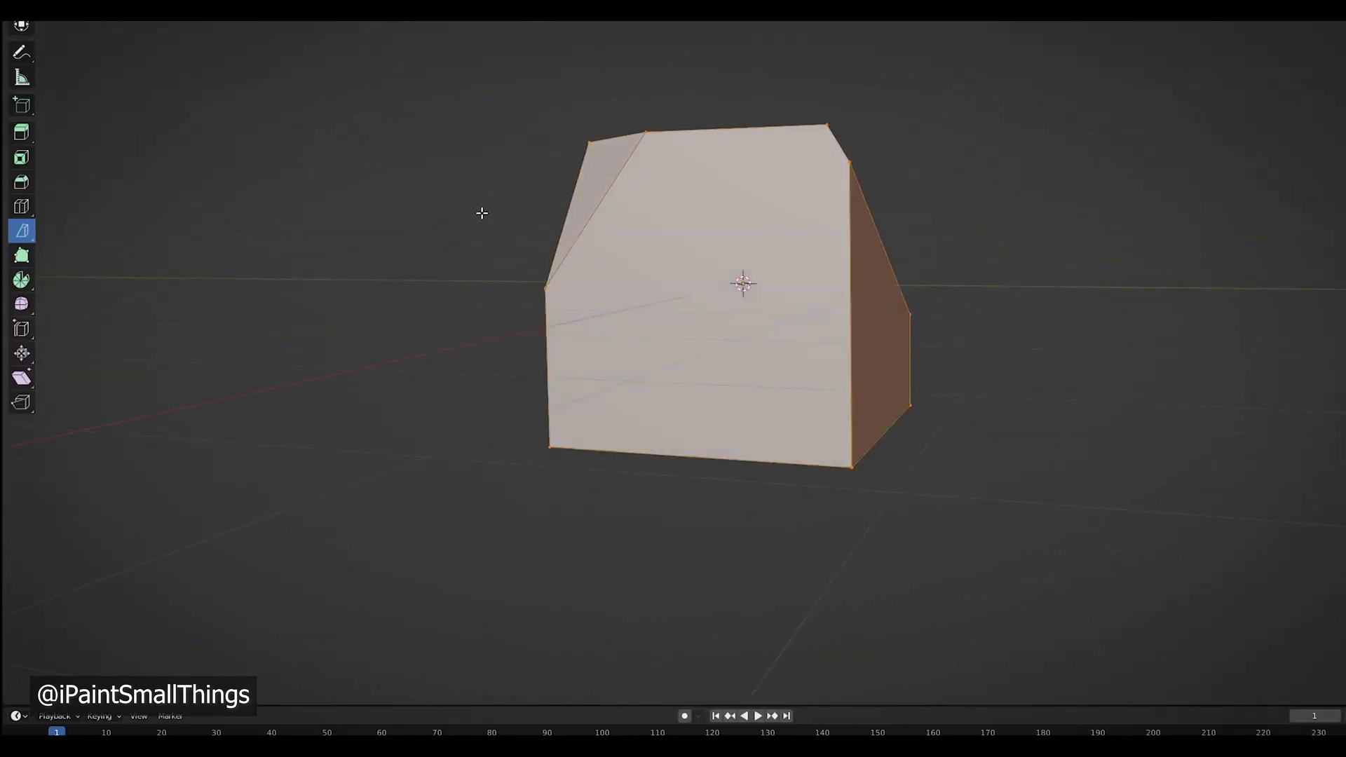
drag(672, 48, 845, 223)
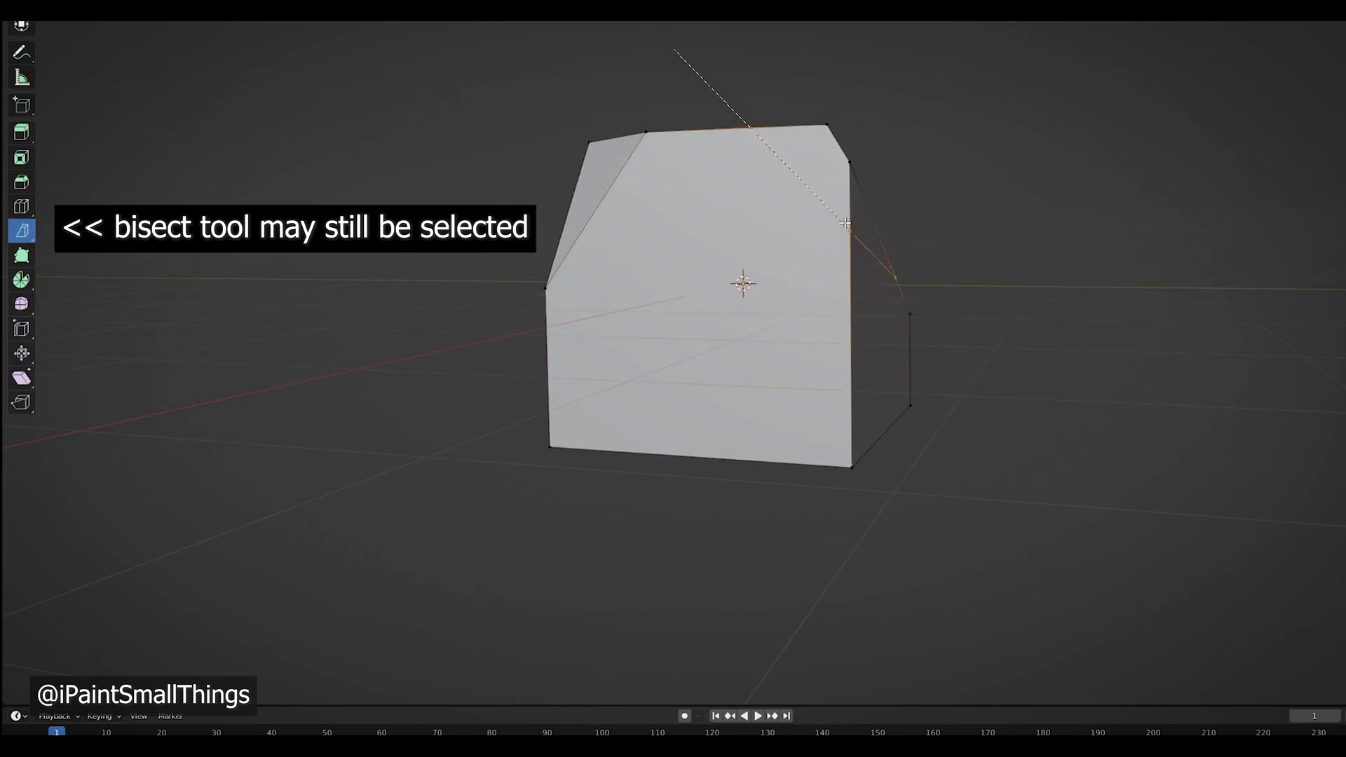
drag(977, 358, 977, 358)
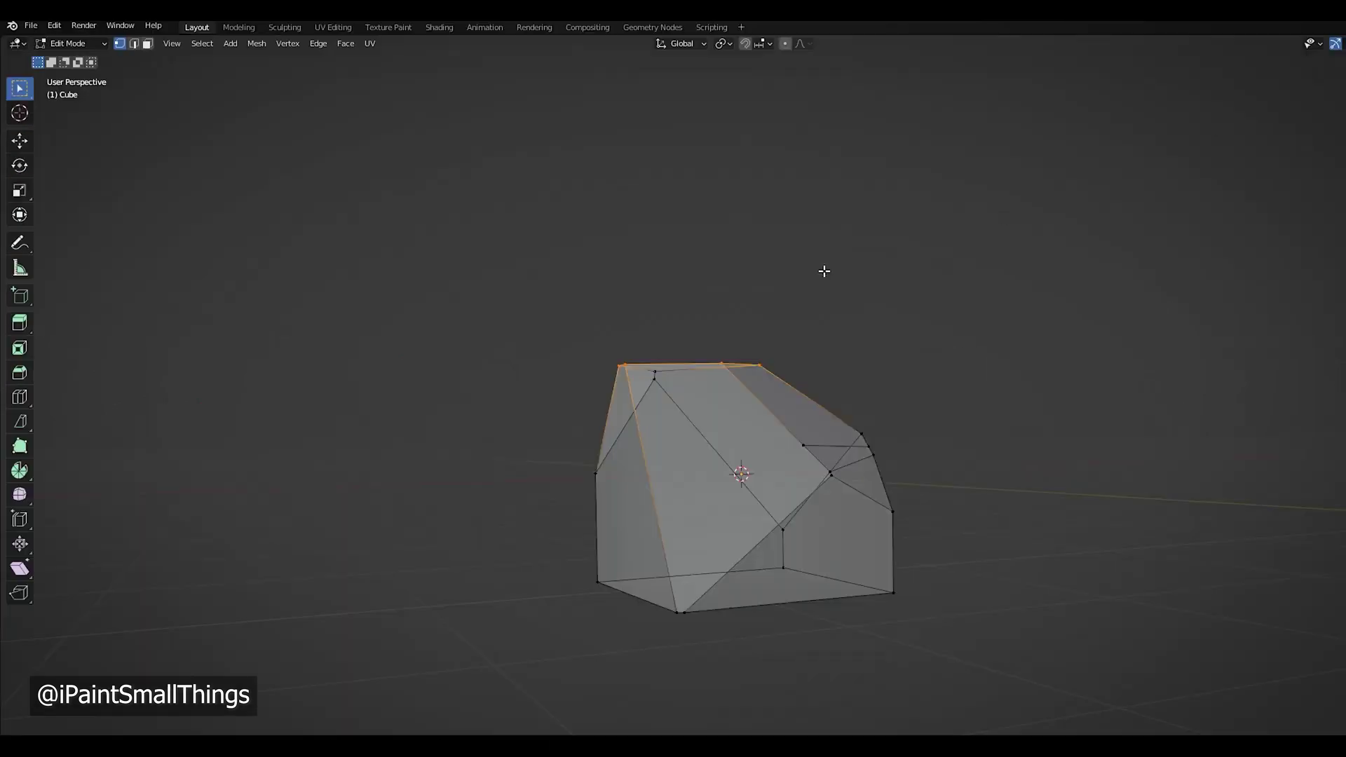
- Select the block's top vertices and raise them a little over 3 m along Z
drag(531, 283, 874, 412)
key(g)
key(z)
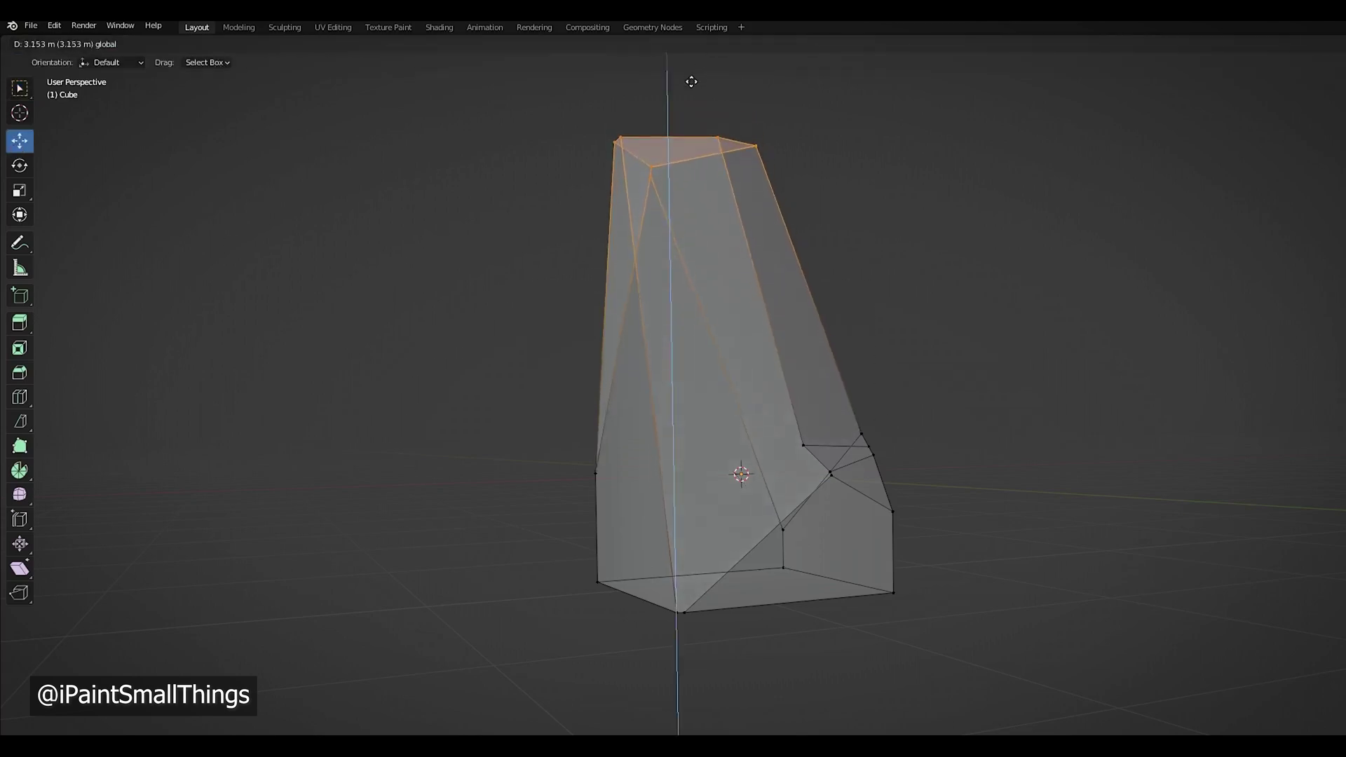
click(703, 61)
- Try moving a bottom corner vertex of the crystal down along Z, and undo the move
middle_drag(980, 355, 879, 437)
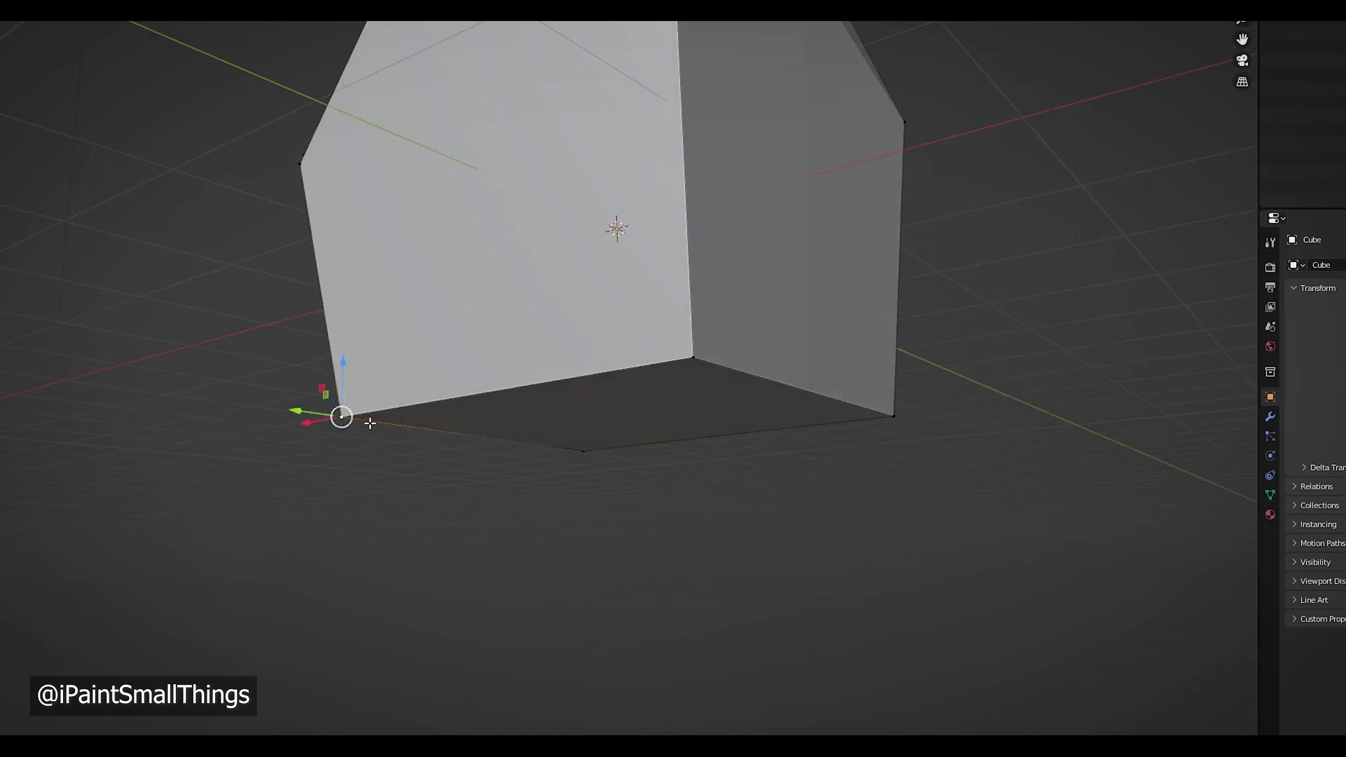
drag(342, 372, 373, 472)
middle_drag(373, 475, 750, 484)
key(ctrl+z)
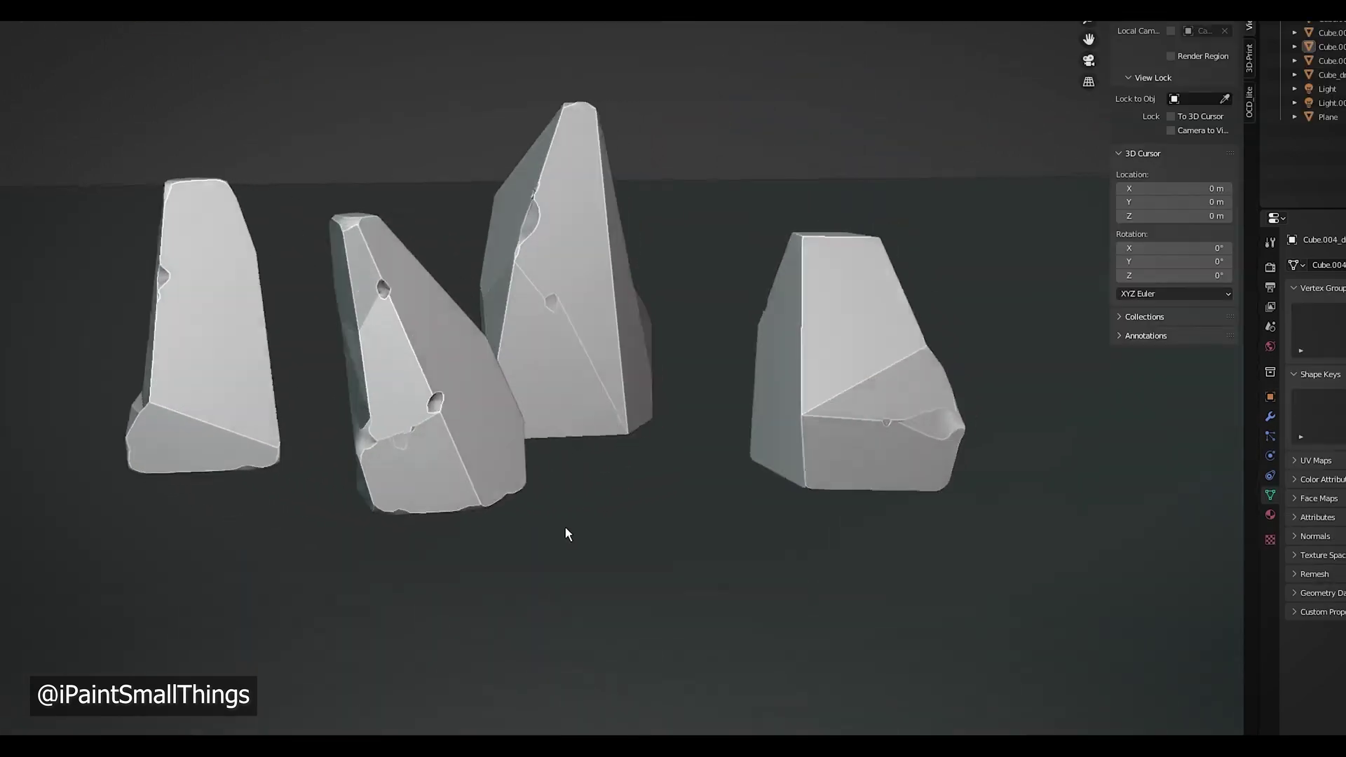
middle_drag(566, 528, 519, 531)
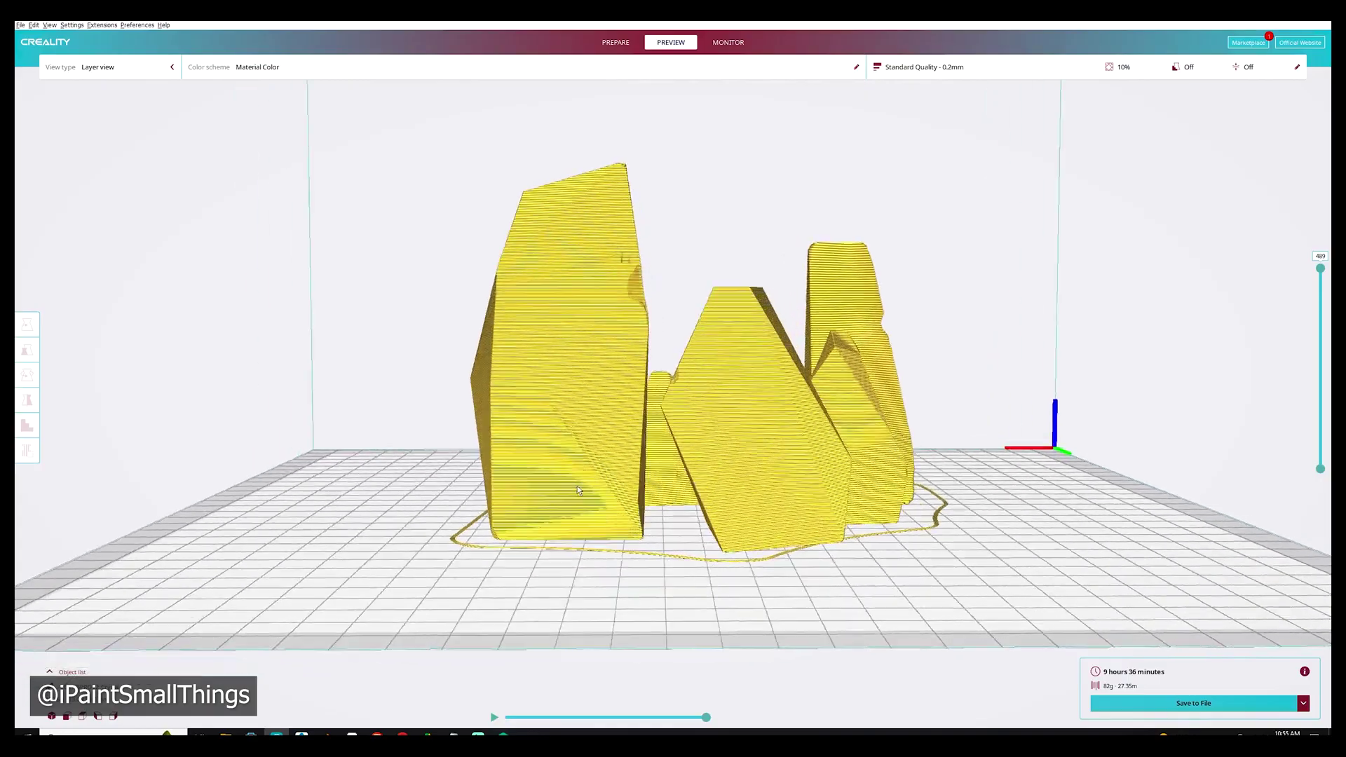
- In the Creality slicer, reduce the layer preview to layer 1 and examine each crystal's contact area on the bed
right_drag(580, 490, 797, 429)
scroll(743, 547, up, 3)
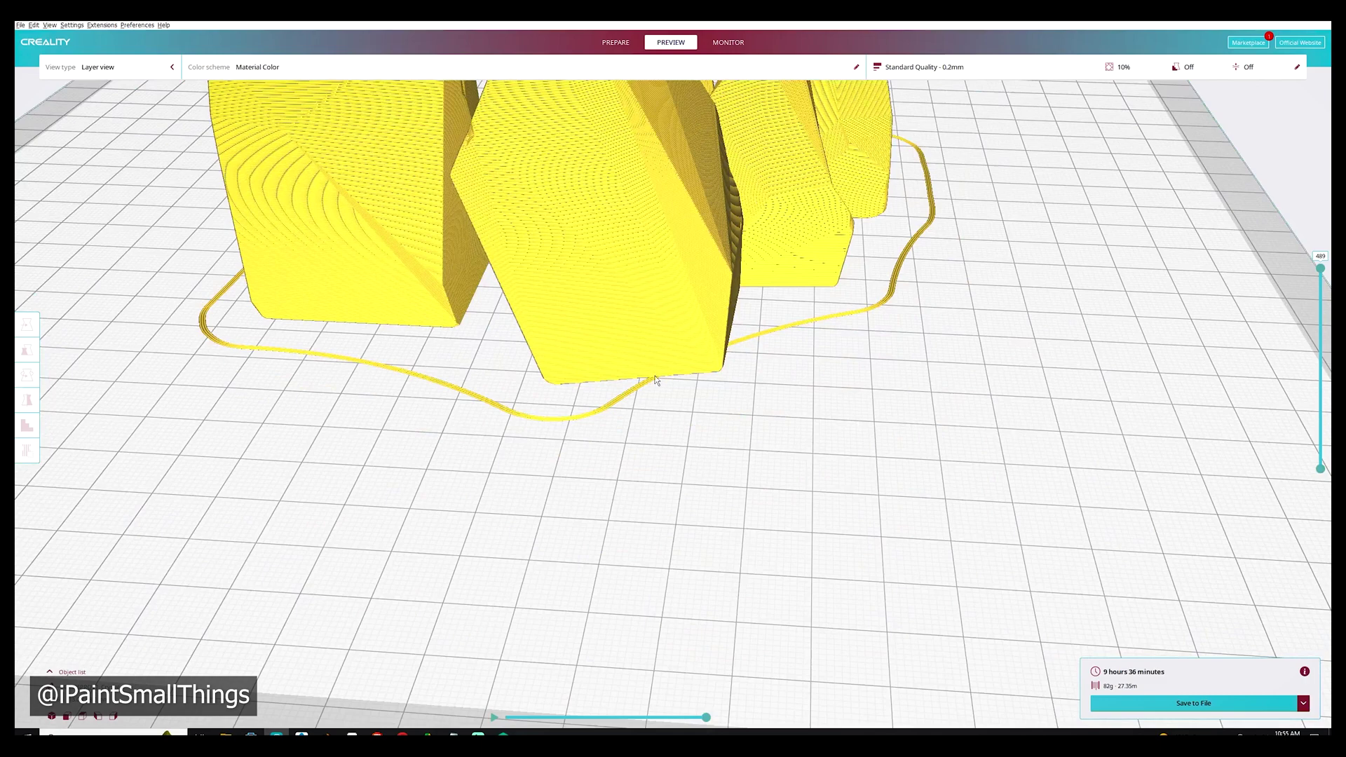
scroll(659, 396, down, 5)
drag(1320, 269, 1324, 455)
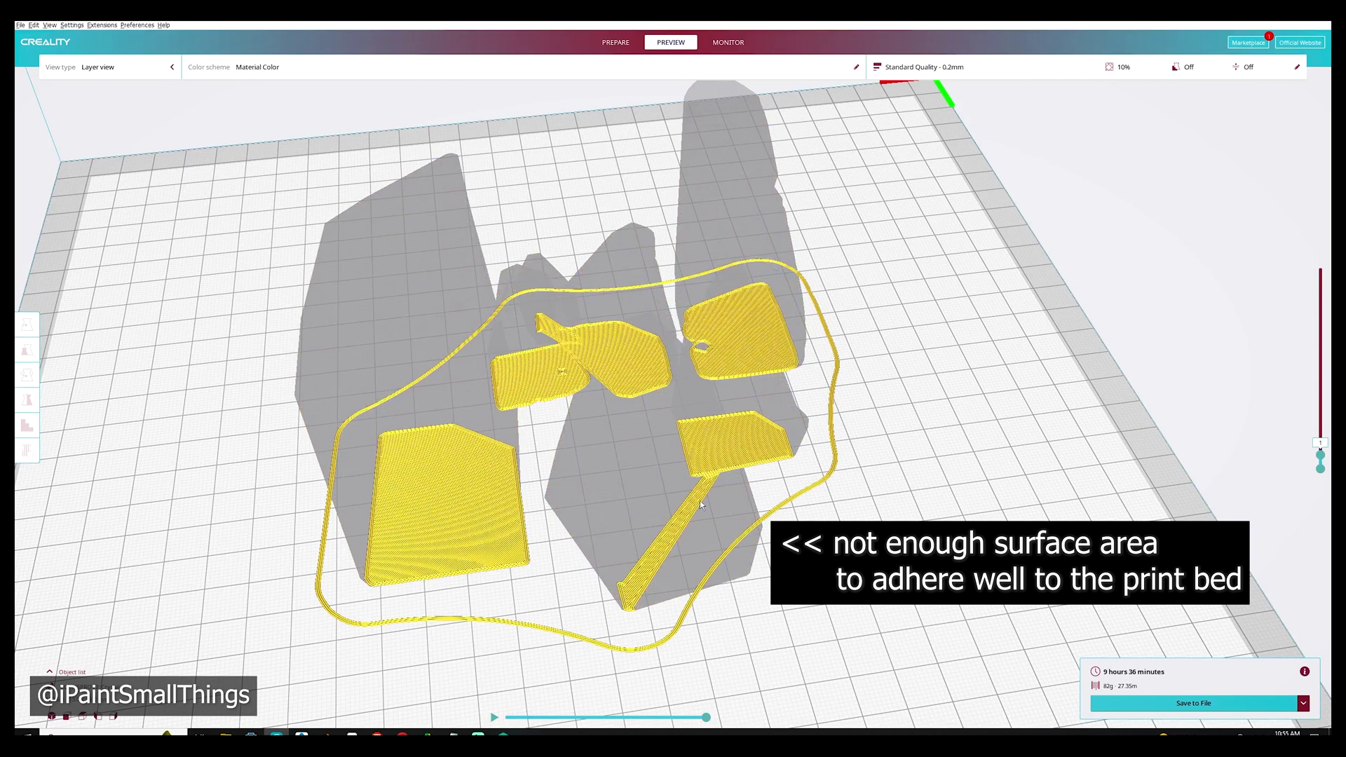
click(675, 538)
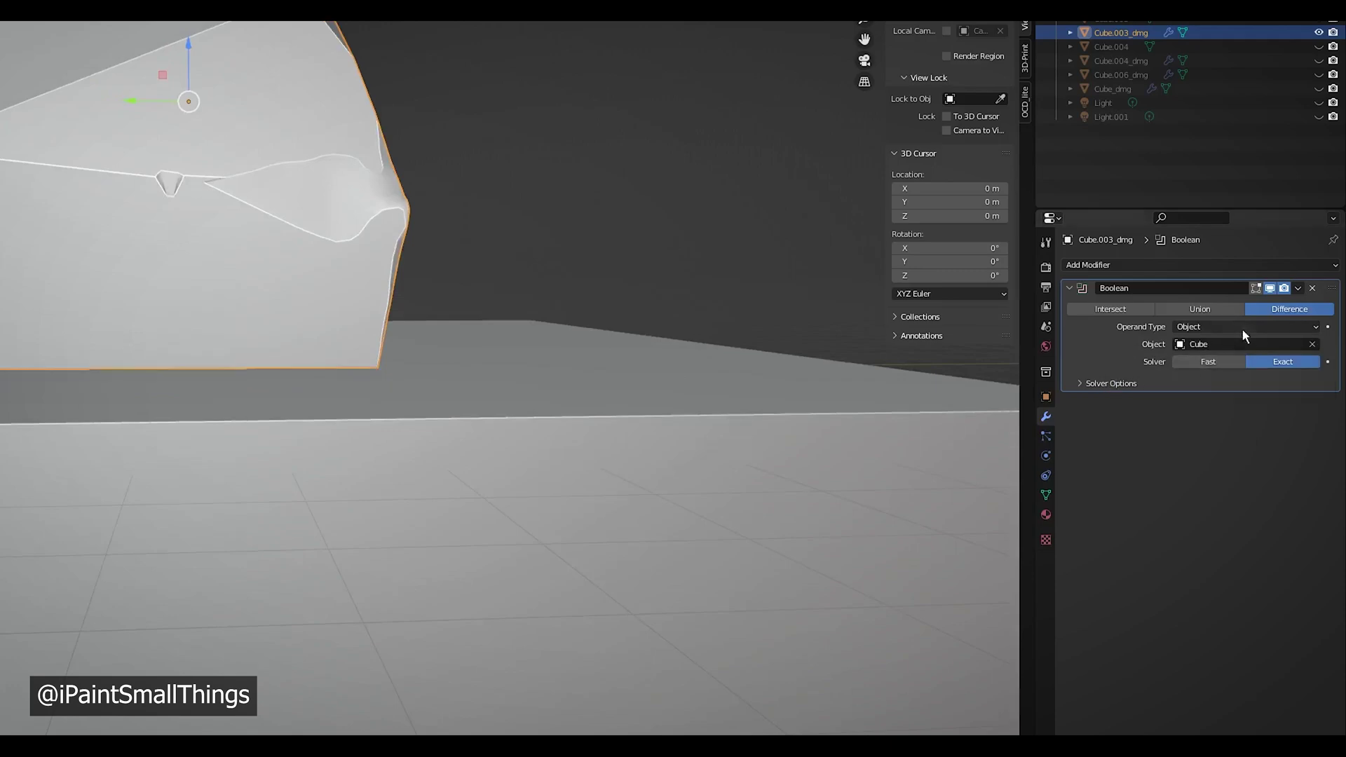
- In Blender, apply the Boolean Difference modifier that flattens the crystal's base, and unhide all objects
click(1298, 288)
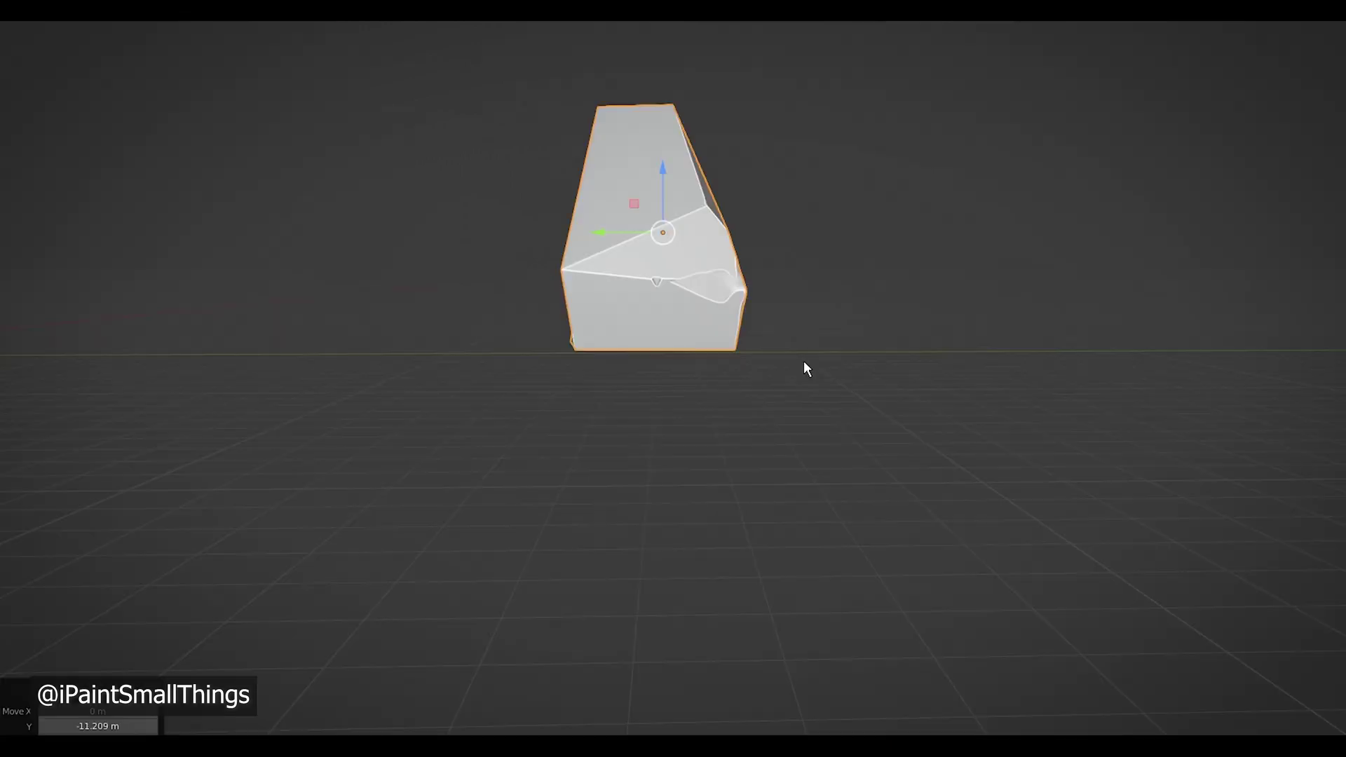
key(alt+h)
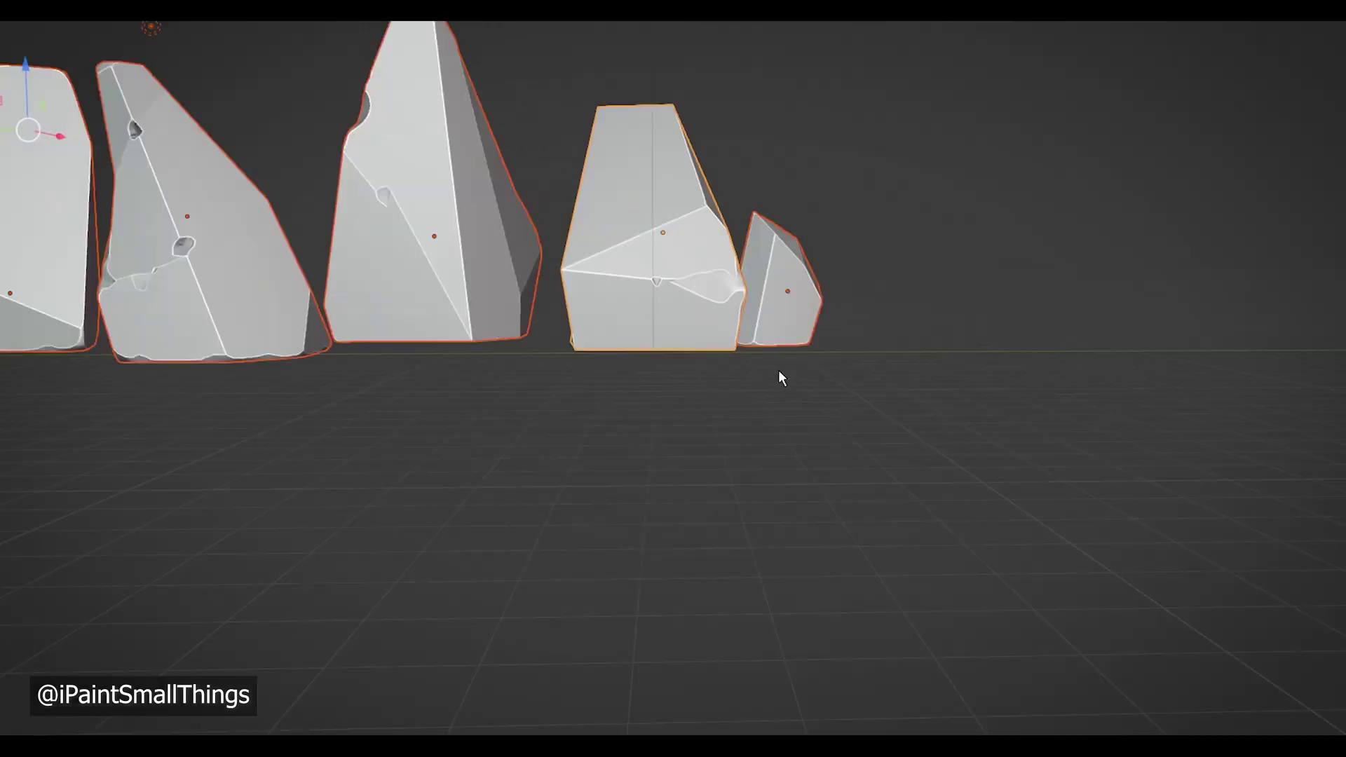
click(687, 409)
scroll(974, 465, down, 3)
middle_drag(974, 466, 893, 487)
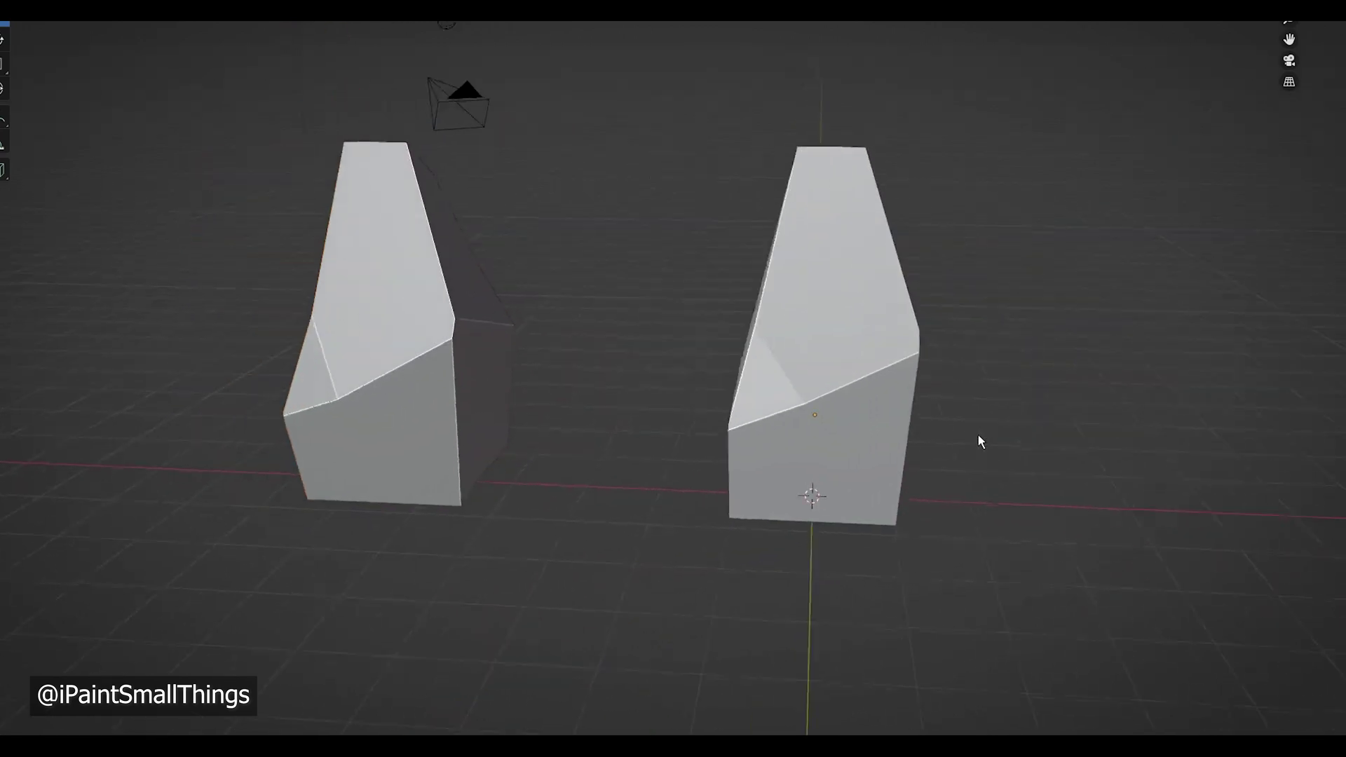
- Damage the low-poly crystal's edges with One Click Damage - Lite at 20.24% scale and 31.90% amount, and apply it
middle_drag(979, 440, 694, 516)
scroll(921, 474, up, 3)
shift+middle_drag(920, 474, 721, 472)
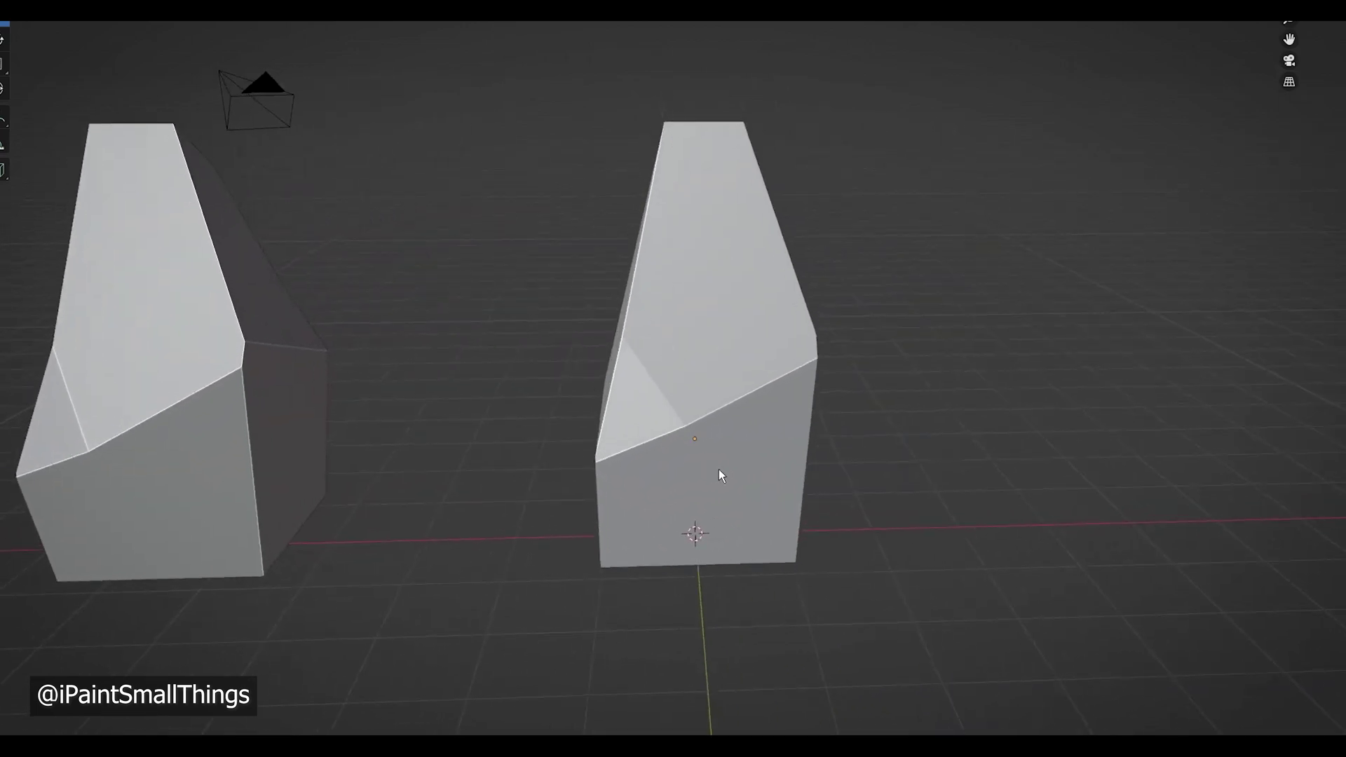
click(777, 406)
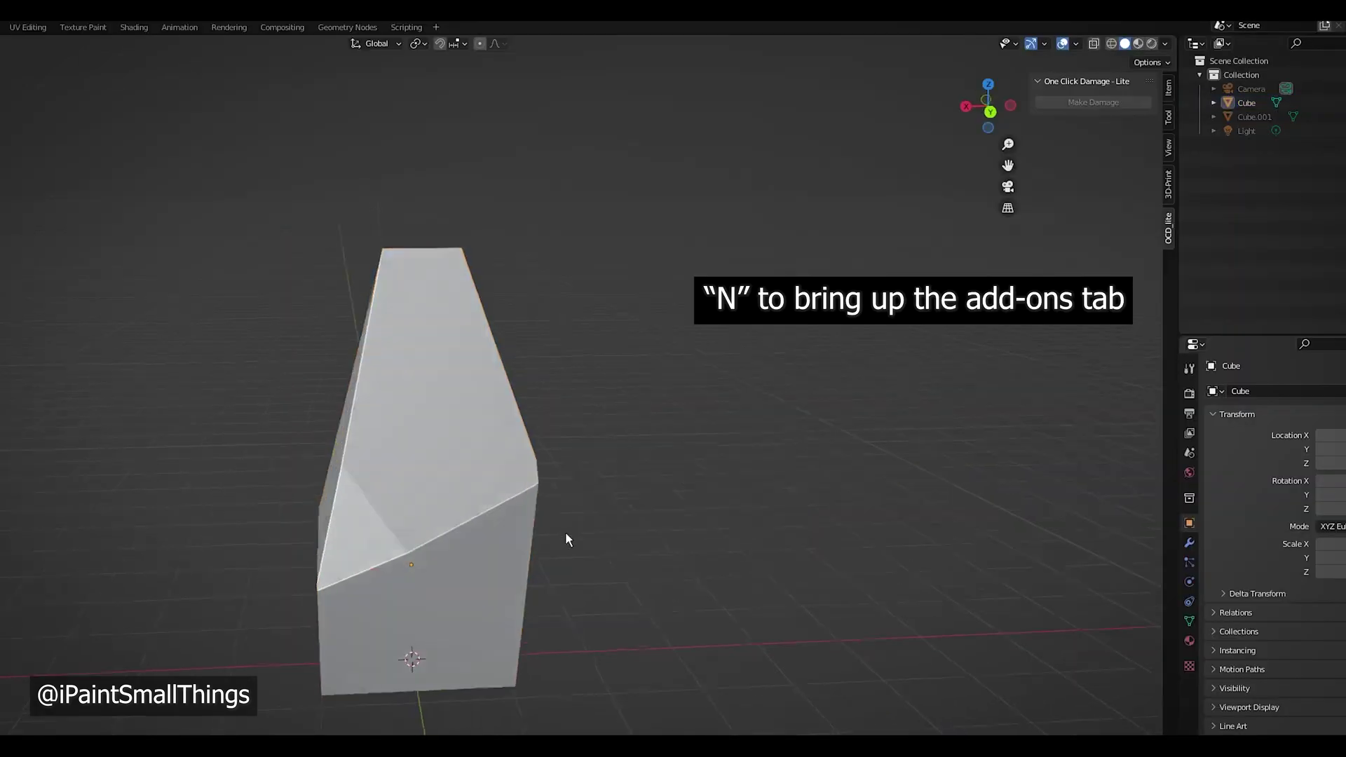
middle_drag(565, 541, 496, 580)
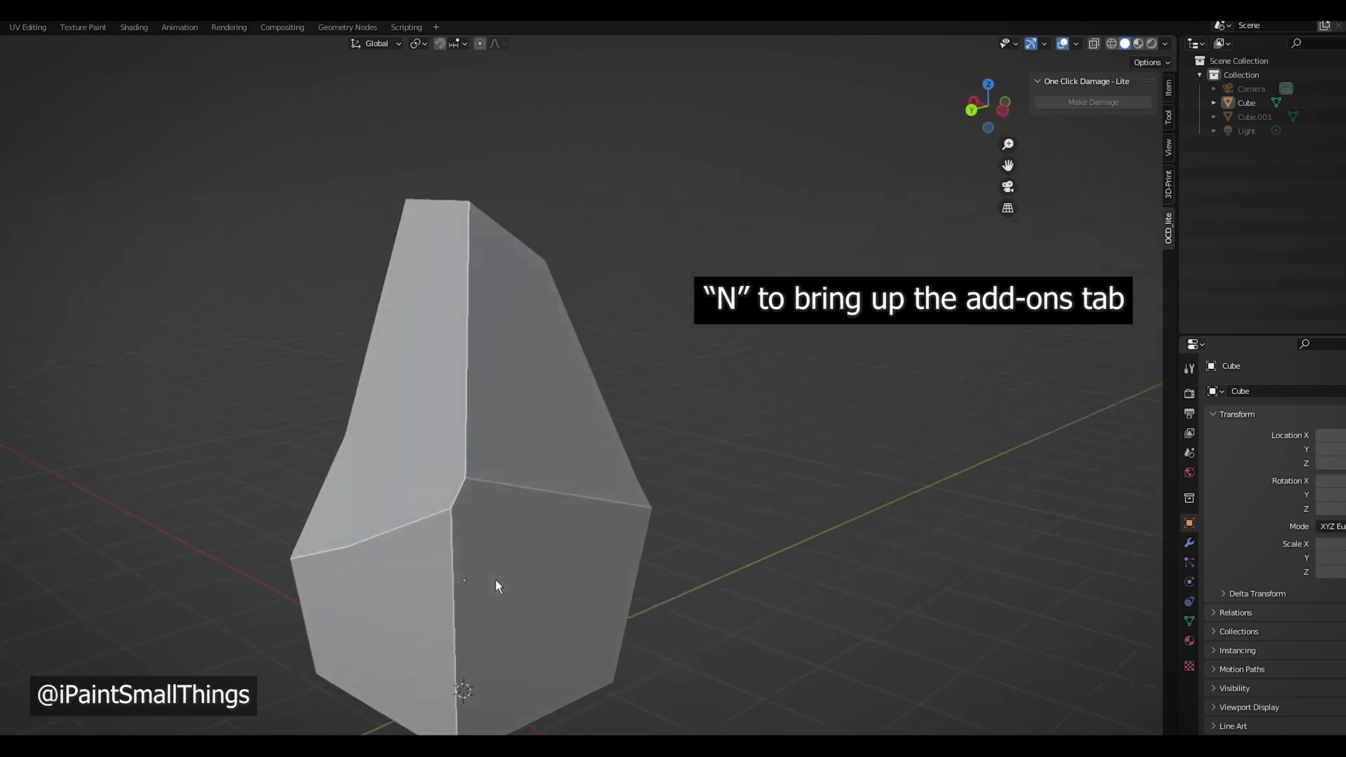
click(528, 399)
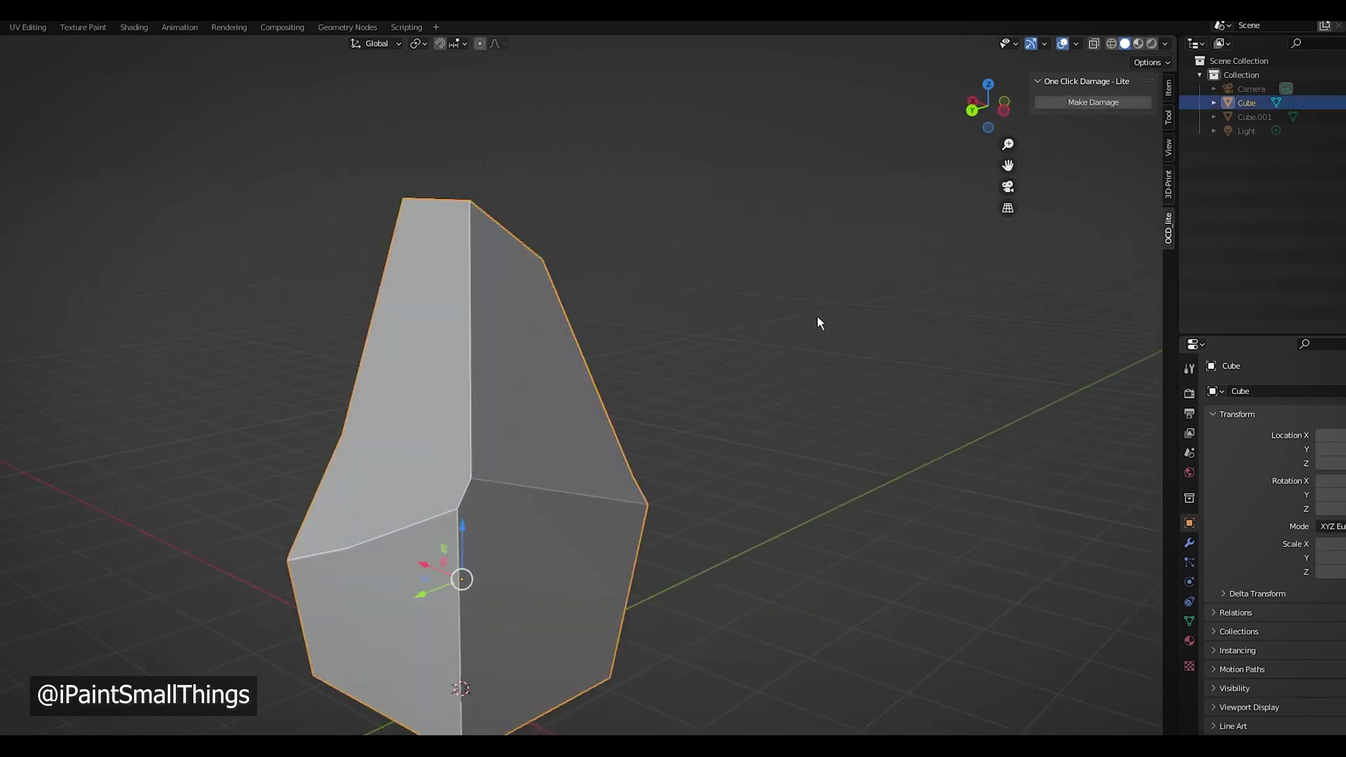
click(1125, 102)
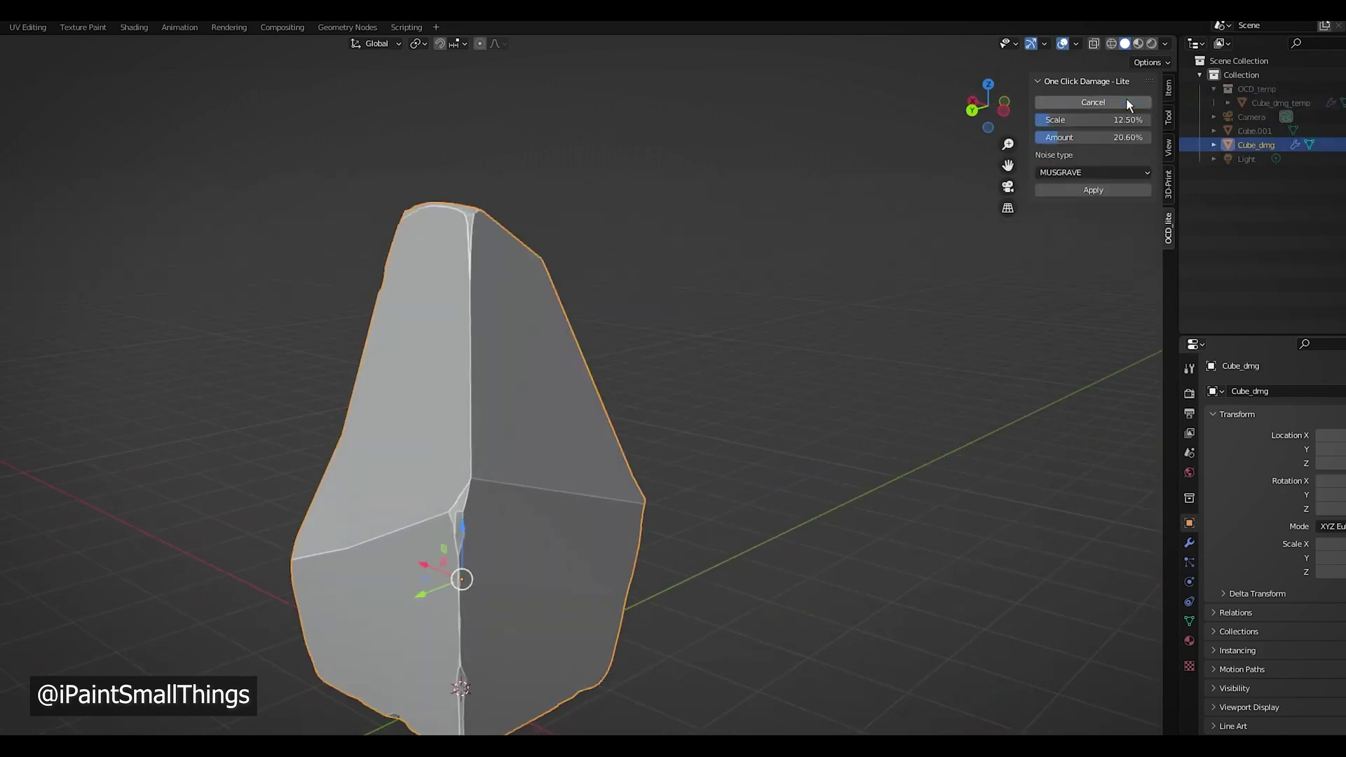
drag(1094, 138, 1061, 127)
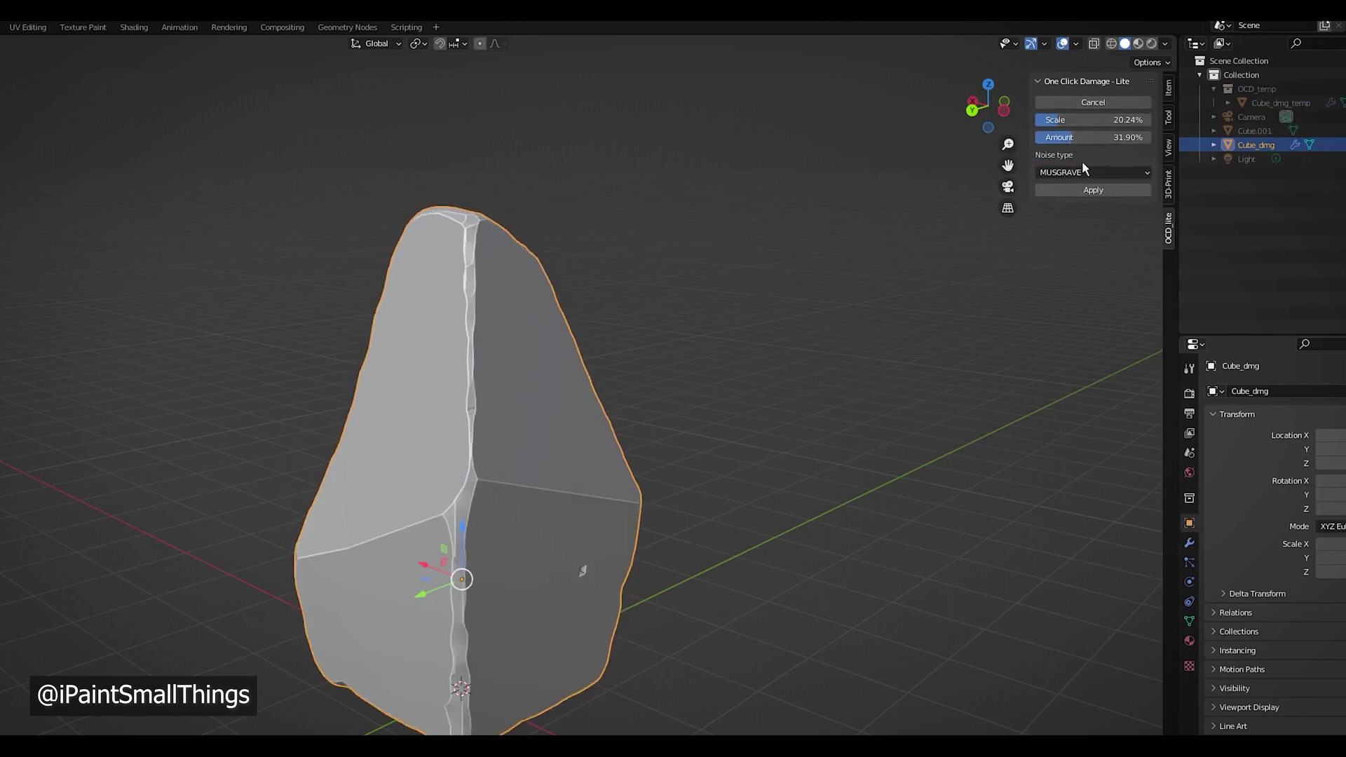
click(1091, 191)
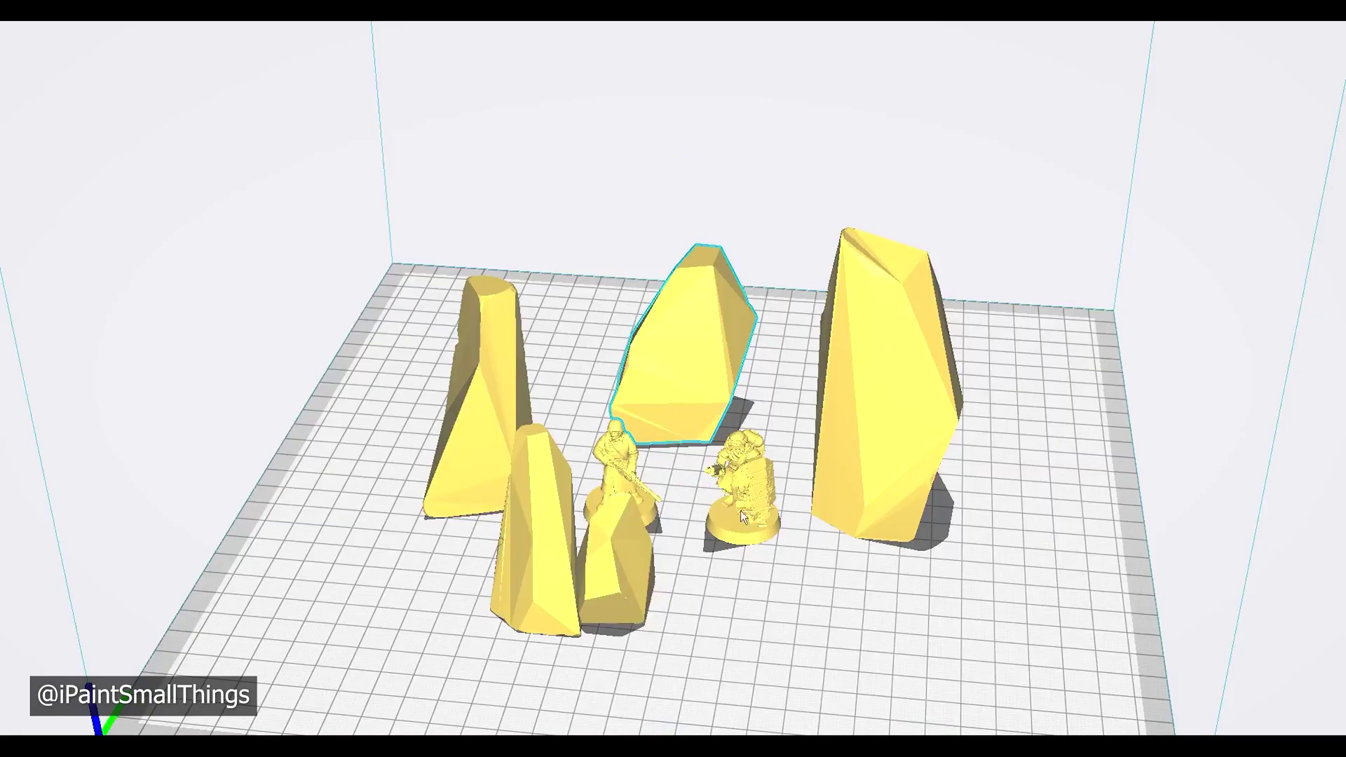
- In the Creality slicer, add one more wide crystal to the build plate in front of the miniatures
key(ctrl+m)
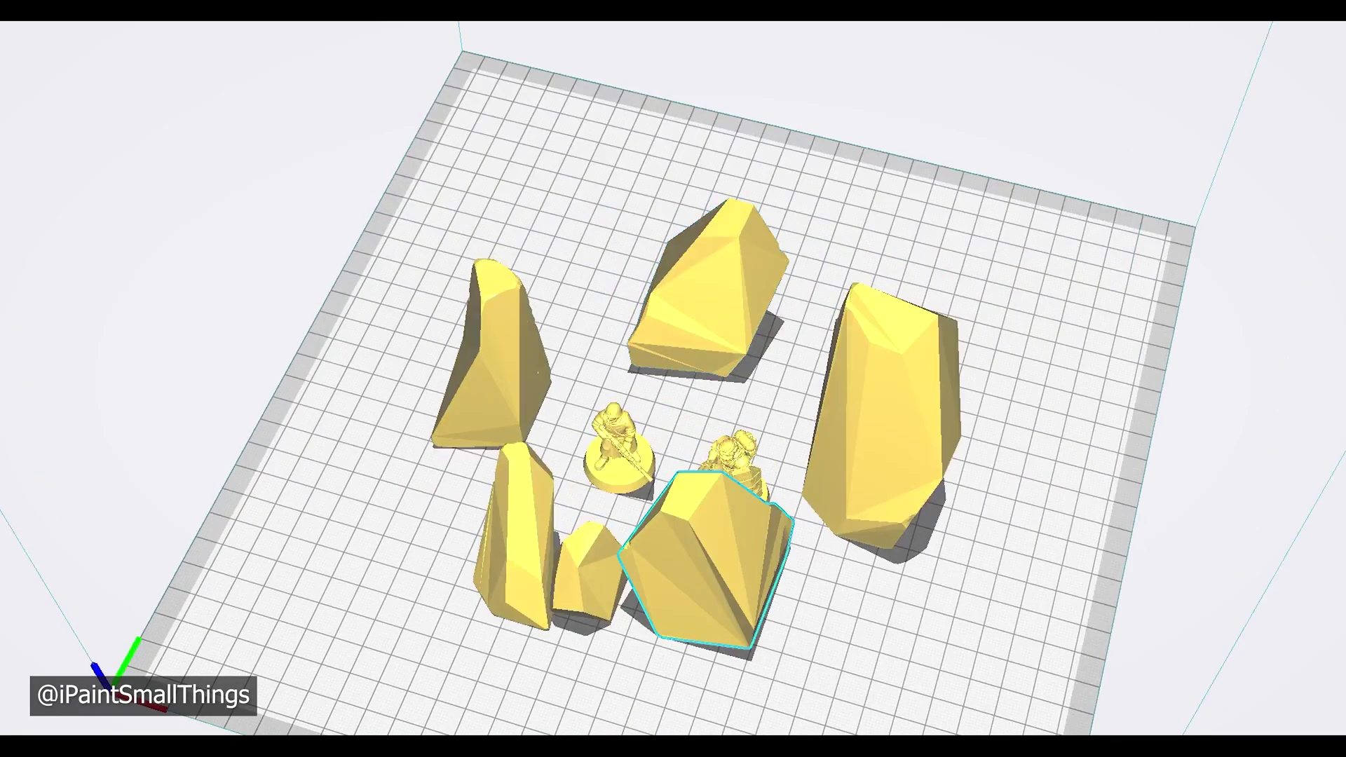
right_drag(928, 604, 563, 620)
click(962, 535)
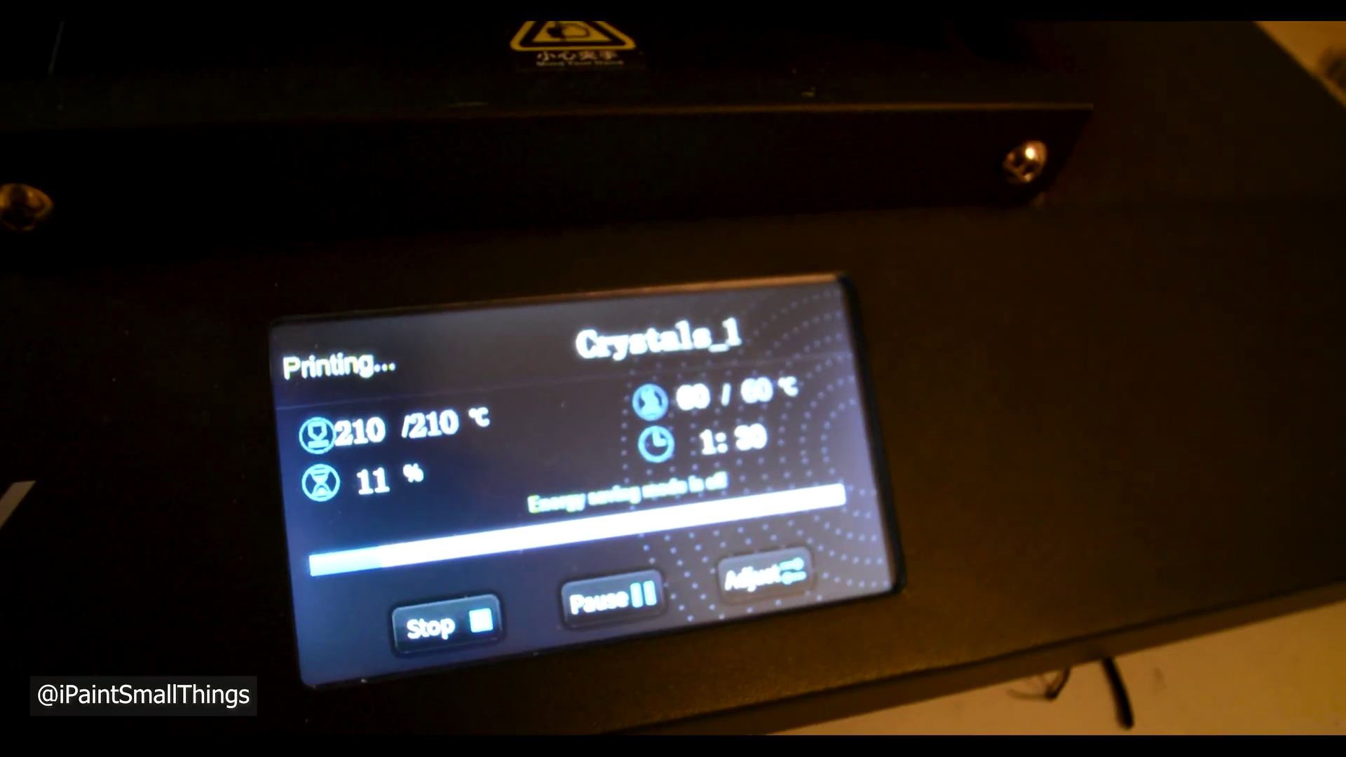